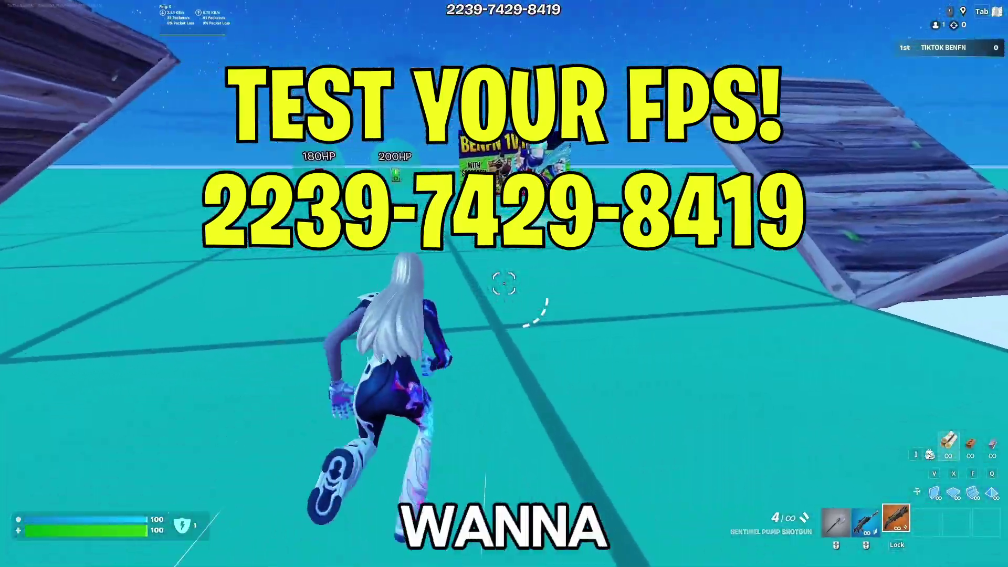
{"action": "key", "text": "q"}
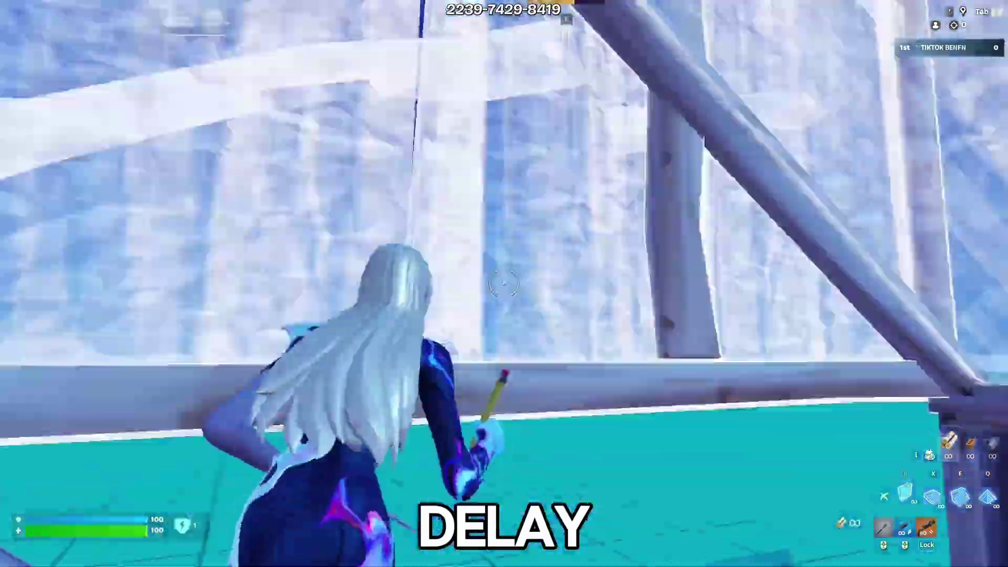
{"action": "left_click", "coordinate": [504, 284]}
{"action": "key", "text": "c"}
{"action": "left_click", "coordinate": [505, 284]}
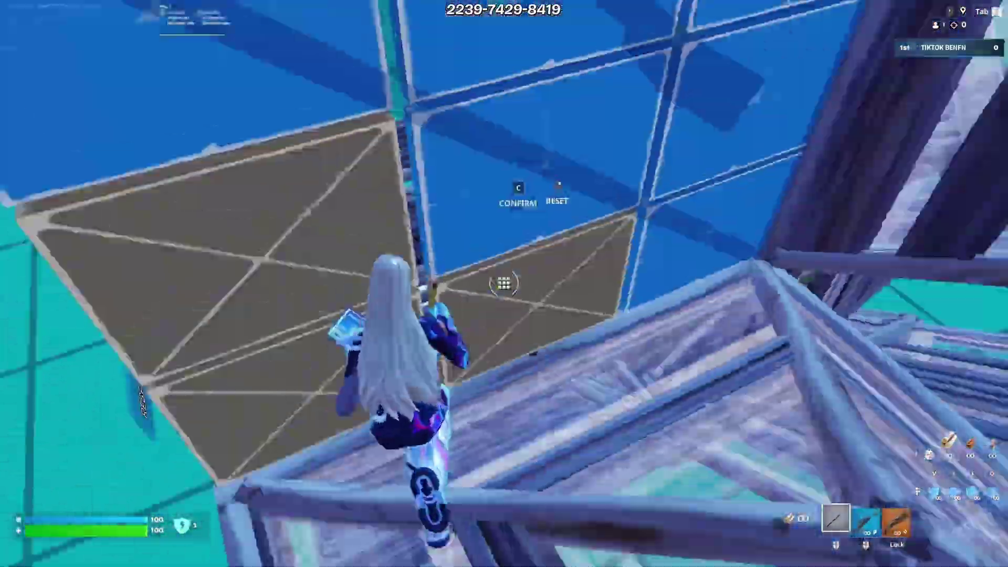
{"action": "key", "text": "c"}
{"action": "key", "text": "c"}
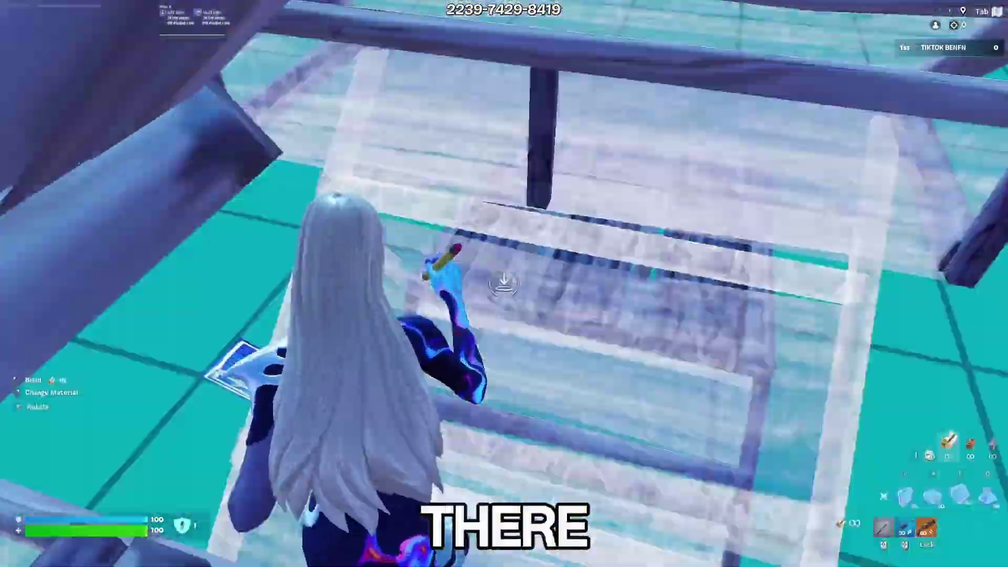
{"action": "key", "text": "c"}
{"action": "left_click", "coordinate": [505, 283]}
{"action": "key", "text": "2"}
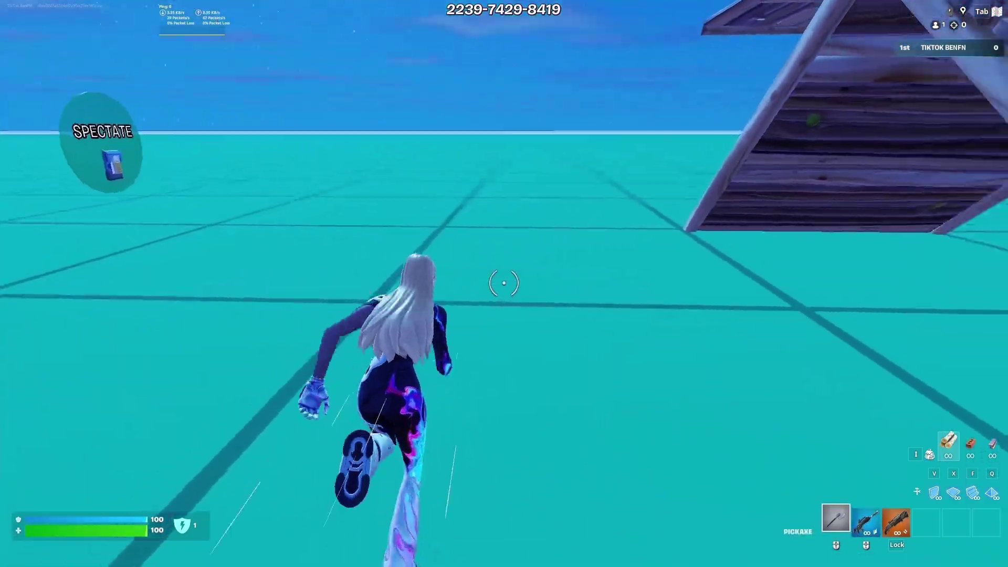
{"action": "key", "text": "f"}
{"action": "left_click", "coordinate": [504, 283]}
{"action": "key", "text": "3"}
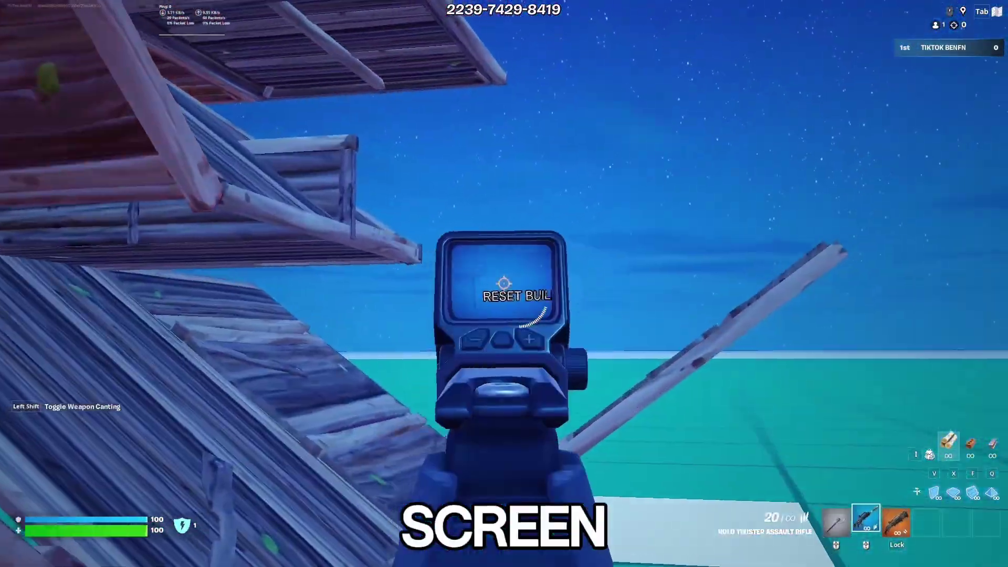
{"action": "left_click", "coordinate": [504, 284]}
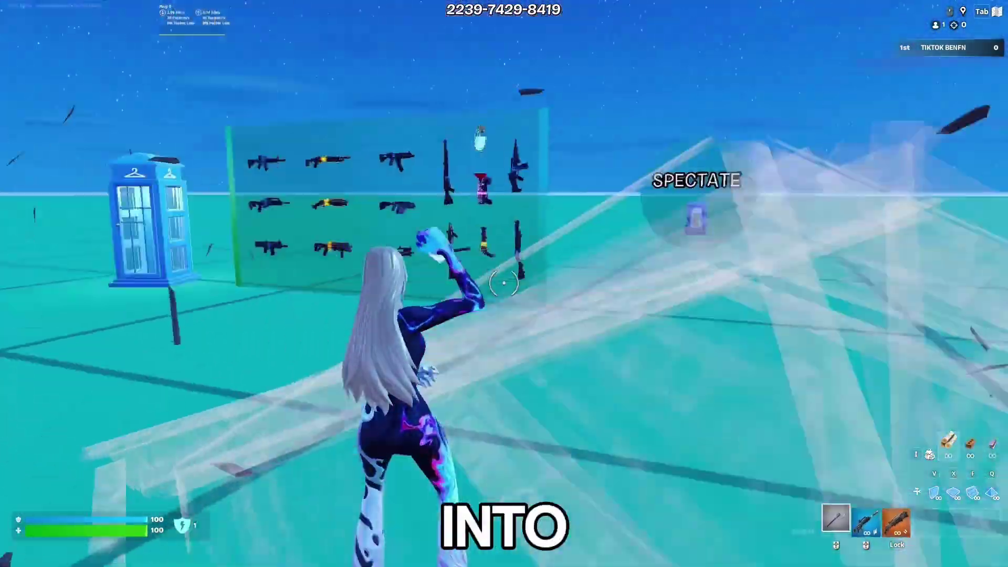
{"action": "key", "text": "1"}
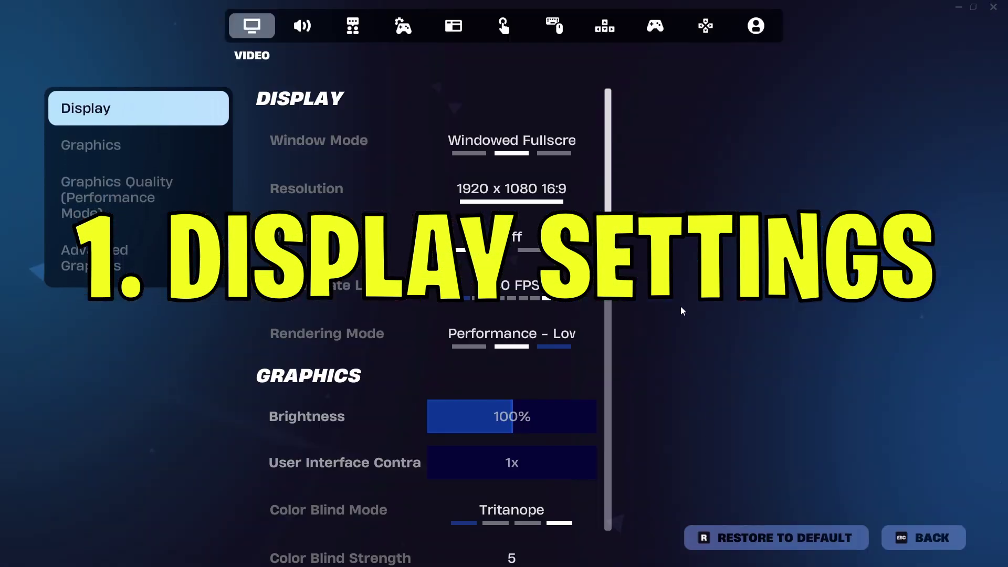
Set the Window Mode in the Display video settings to Fullscreen.
{"action": "left_click", "coordinate": [526, 308]}
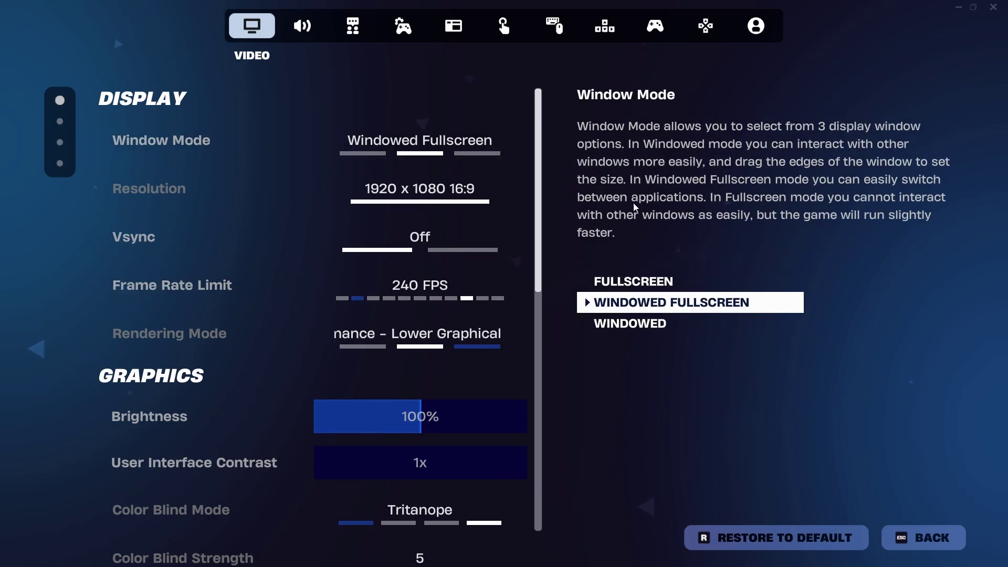
{"action": "left_click", "coordinate": [325, 140]}
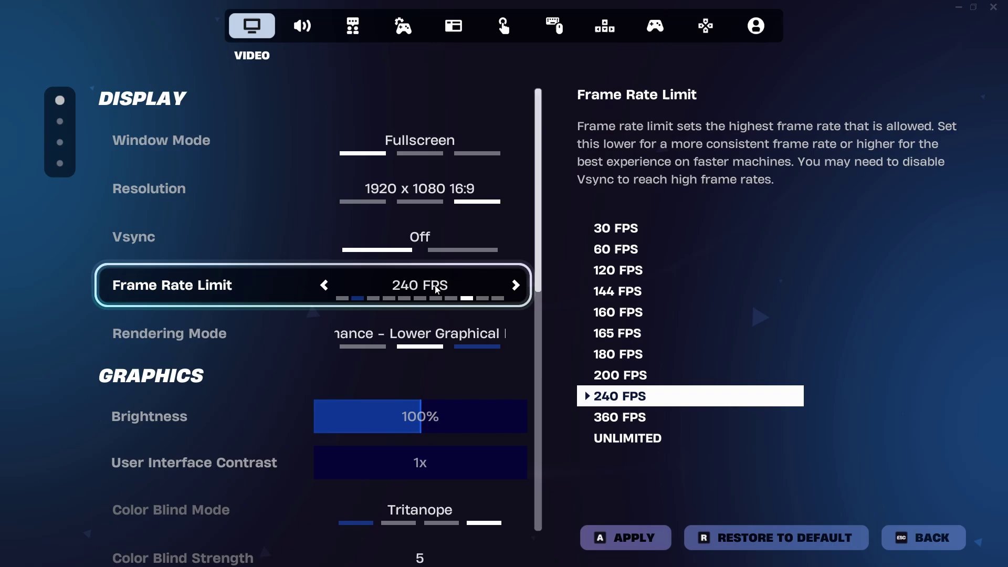
Try the Unlimited option for the Frame Rate Limit and return it to 240 FPS.
{"action": "left_click", "coordinate": [516, 287]}
{"action": "left_click", "coordinate": [514, 290]}
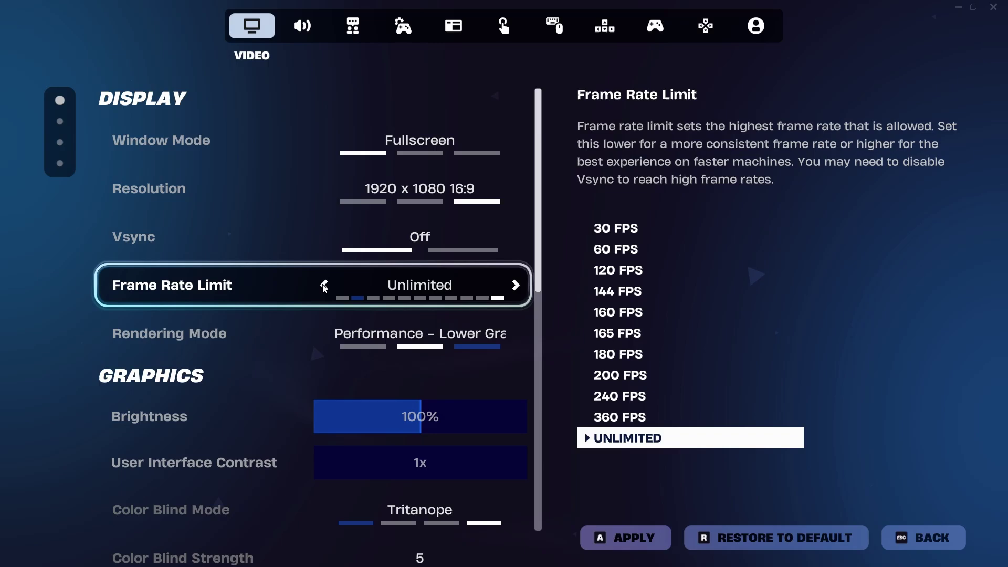
{"action": "left_click", "coordinate": [324, 288]}
{"action": "left_click", "coordinate": [324, 288]}
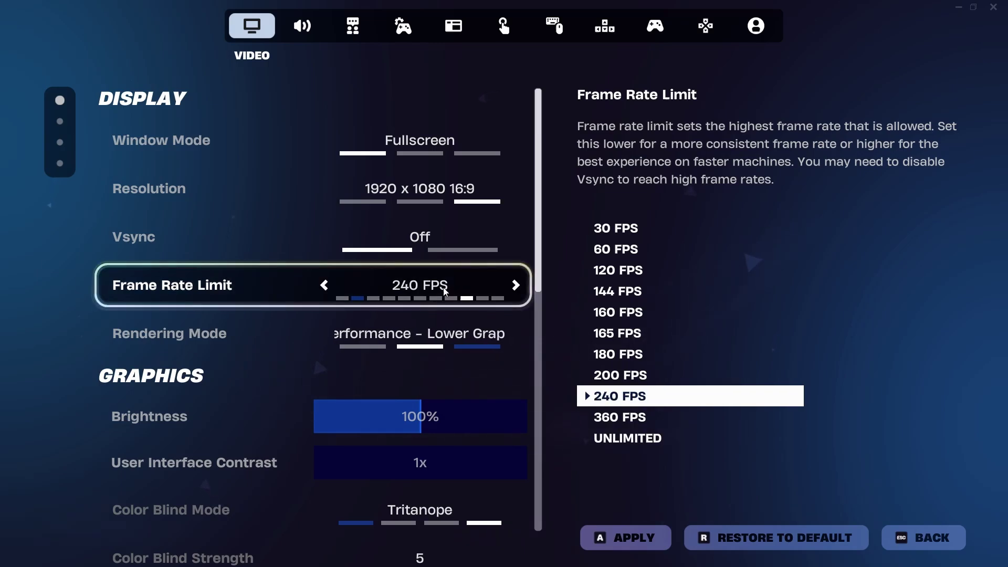
Try a lower 3D Resolution in the Graphics Quality settings and return it to 100%.
{"action": "scroll", "coordinate": [368, 310], "scroll_direction": "down", "scroll_amount": 1}
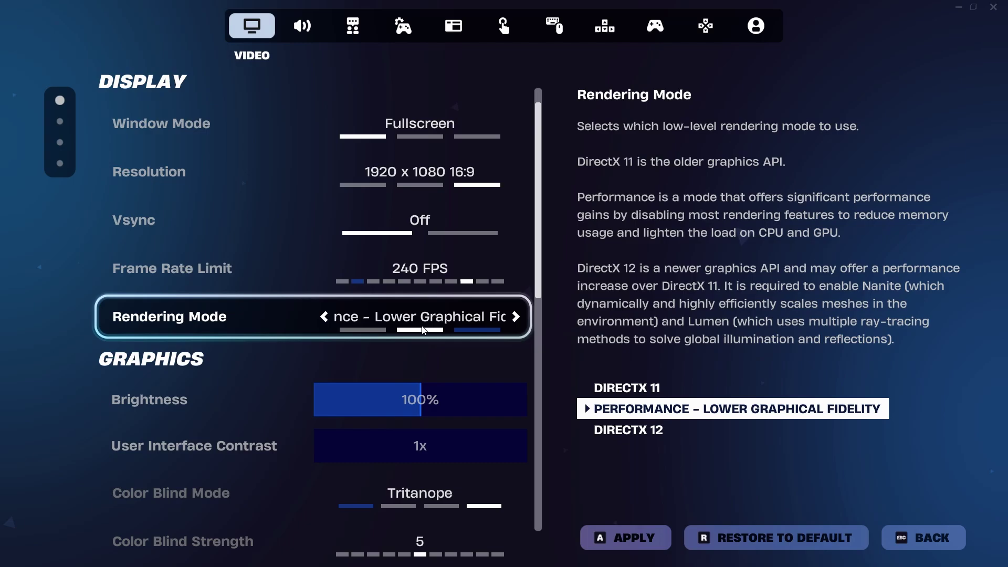
{"action": "scroll", "coordinate": [424, 330], "scroll_direction": "down", "scroll_amount": 1}
{"action": "scroll", "coordinate": [424, 330], "scroll_direction": "down", "scroll_amount": 1}
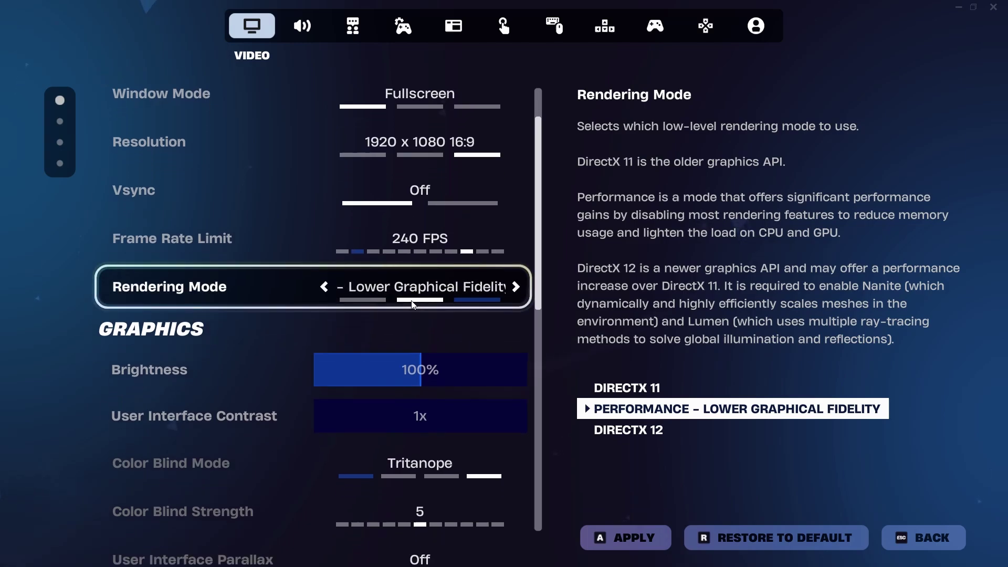
{"action": "scroll", "coordinate": [360, 282], "scroll_direction": "down", "scroll_amount": 2}
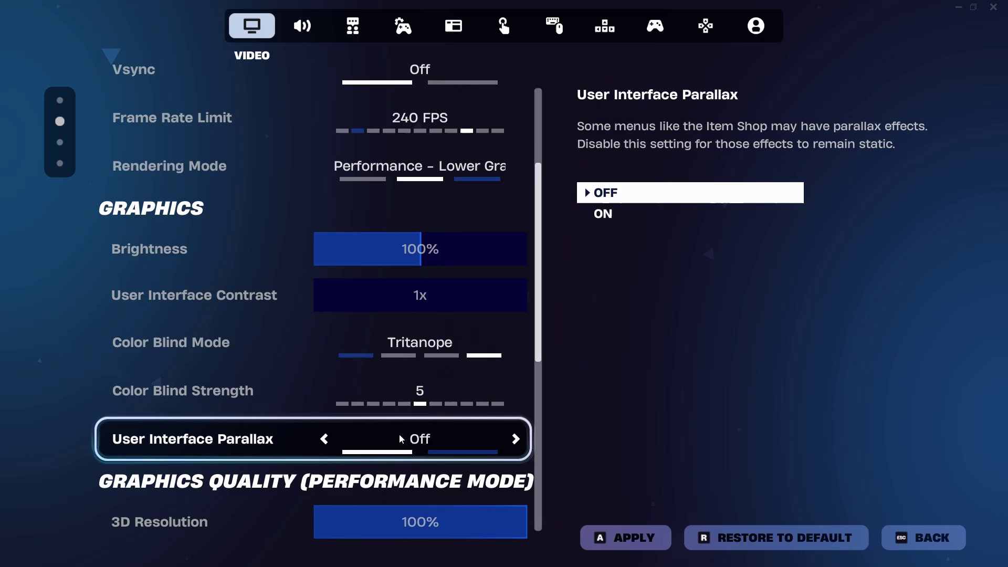
{"action": "scroll", "coordinate": [415, 297], "scroll_direction": "down", "scroll_amount": 3}
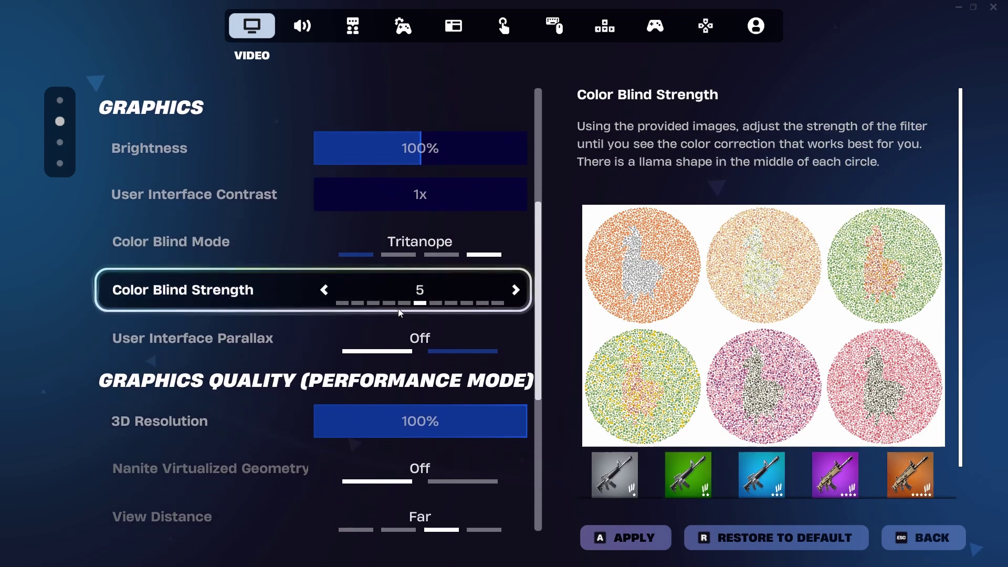
{"action": "scroll", "coordinate": [395, 308], "scroll_direction": "down", "scroll_amount": 2}
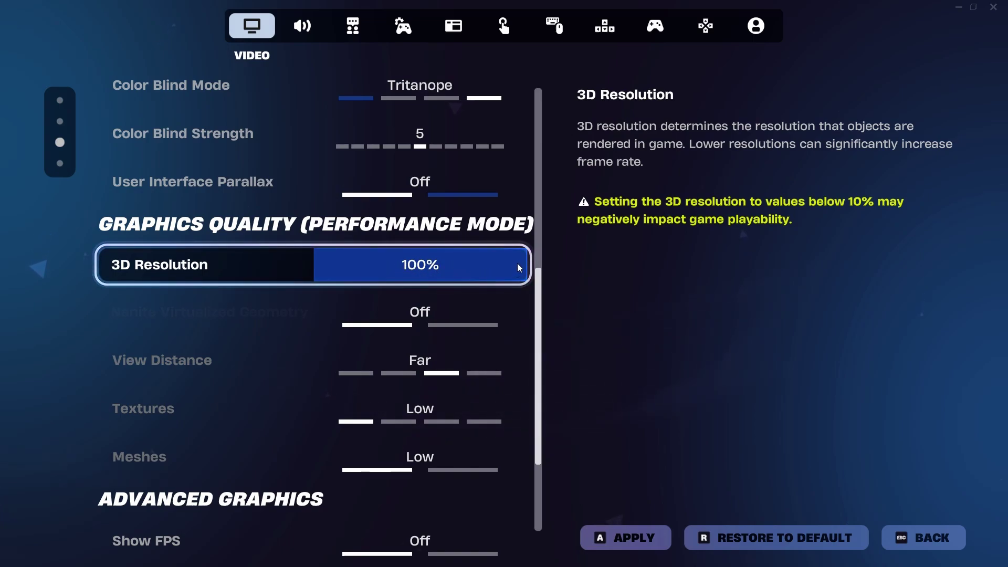
{"action": "left_click_drag", "start_coordinate": [525, 265], "coordinate": [405, 262]}
{"action": "left_click_drag", "start_coordinate": [478, 265], "coordinate": [532, 264]}
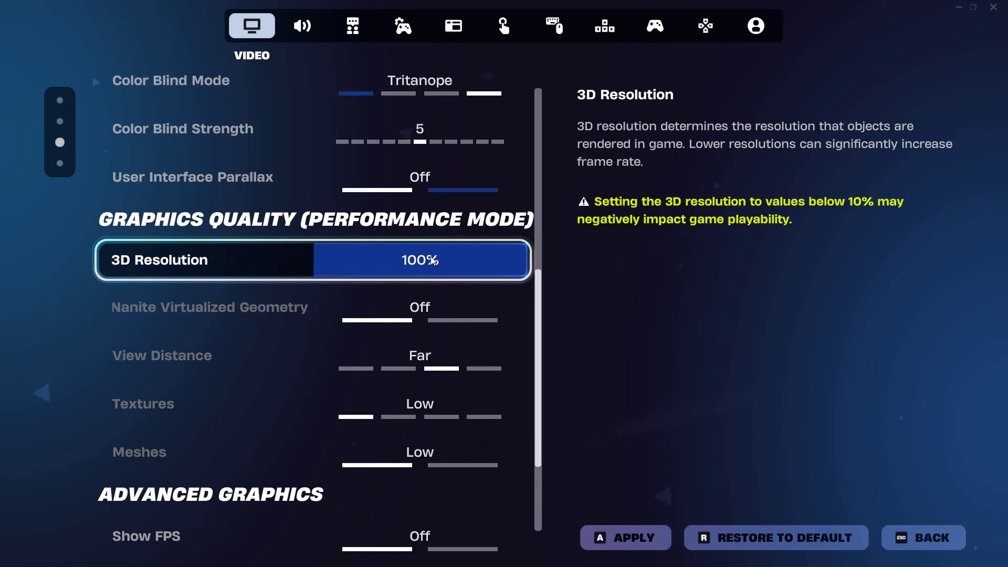
Try other View Distance options, including Epic, and return the setting to Far.
{"action": "scroll", "coordinate": [376, 218], "scroll_direction": "down", "scroll_amount": 2}
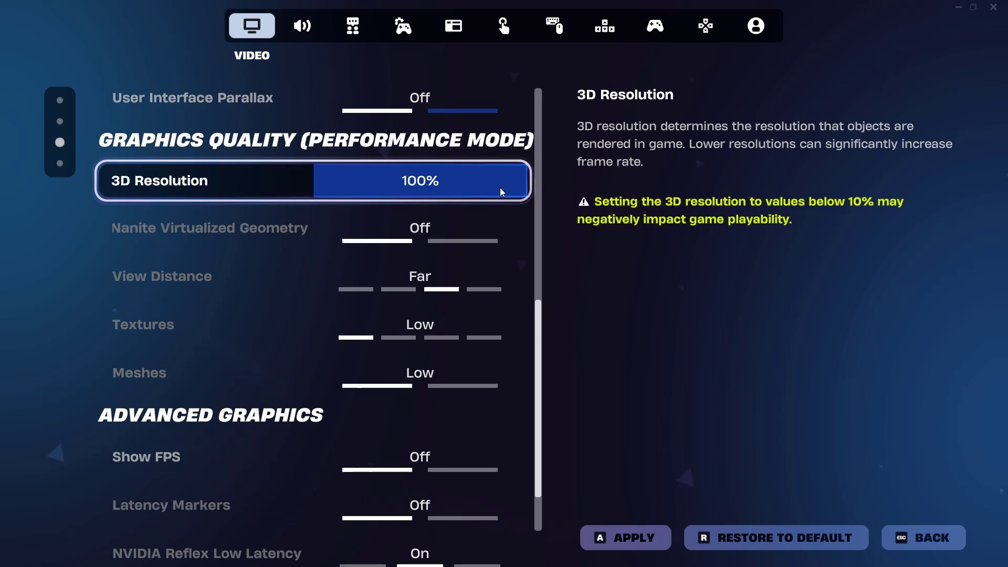
{"action": "scroll", "coordinate": [253, 280], "scroll_direction": "up", "scroll_amount": 1}
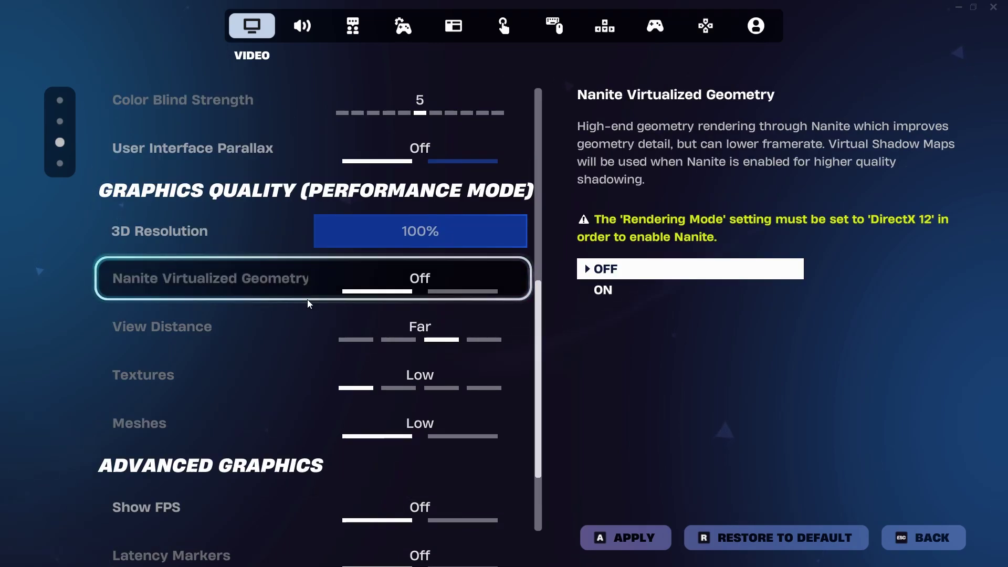
{"action": "scroll", "coordinate": [312, 323], "scroll_direction": "down", "scroll_amount": 1}
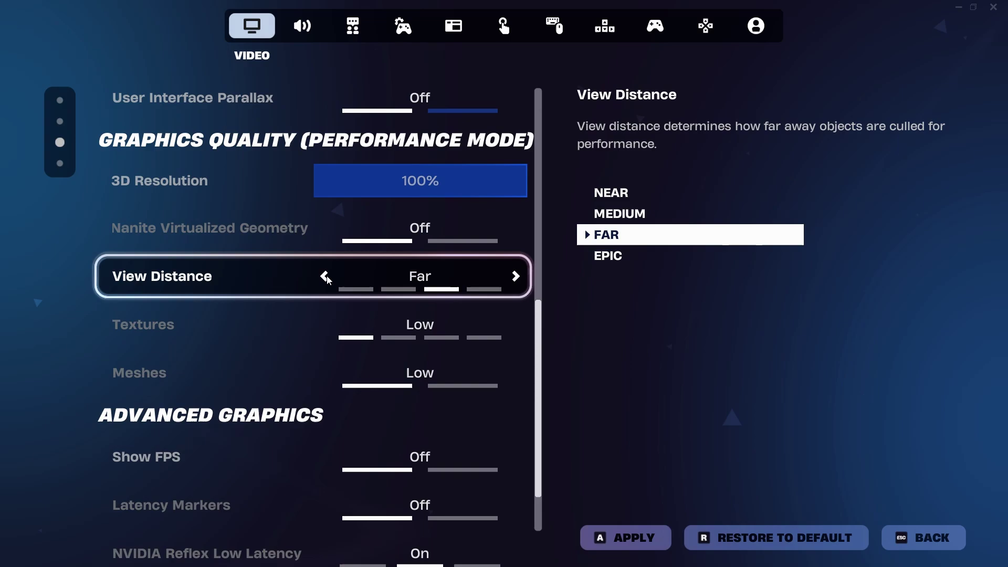
{"action": "left_click", "coordinate": [516, 277]}
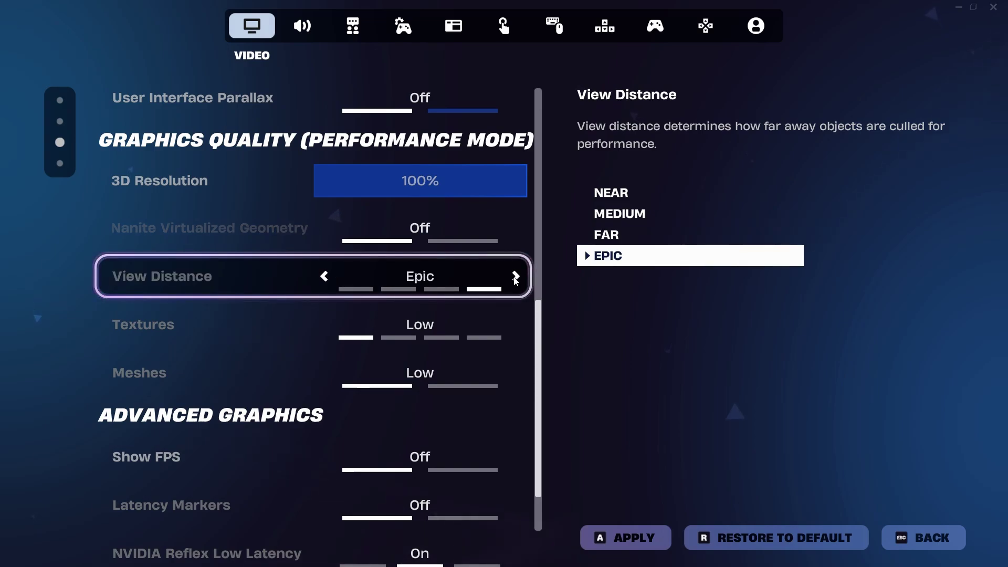
{"action": "left_click", "coordinate": [325, 276]}
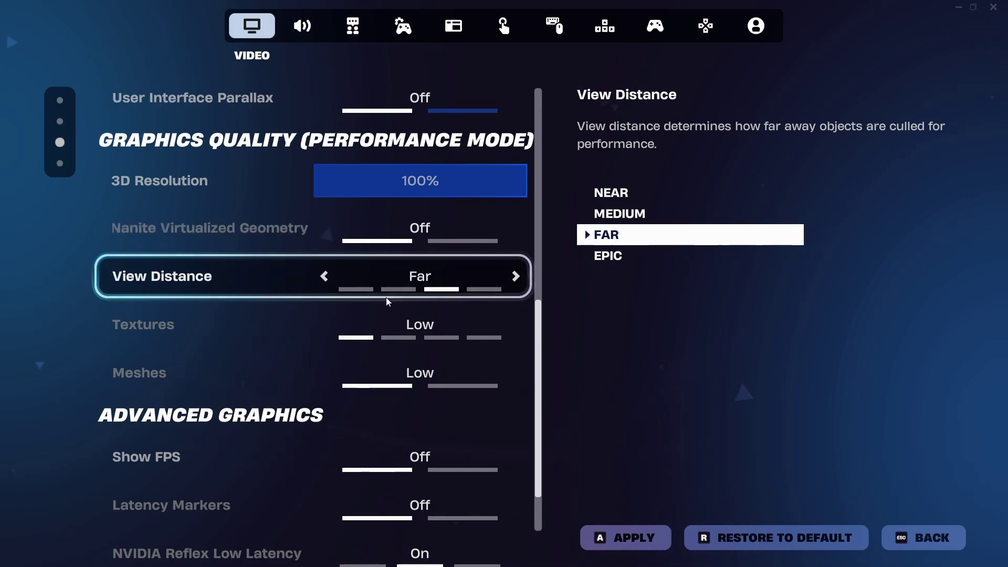
{"action": "double_click", "coordinate": [325, 276]}
{"action": "double_click", "coordinate": [516, 277]}
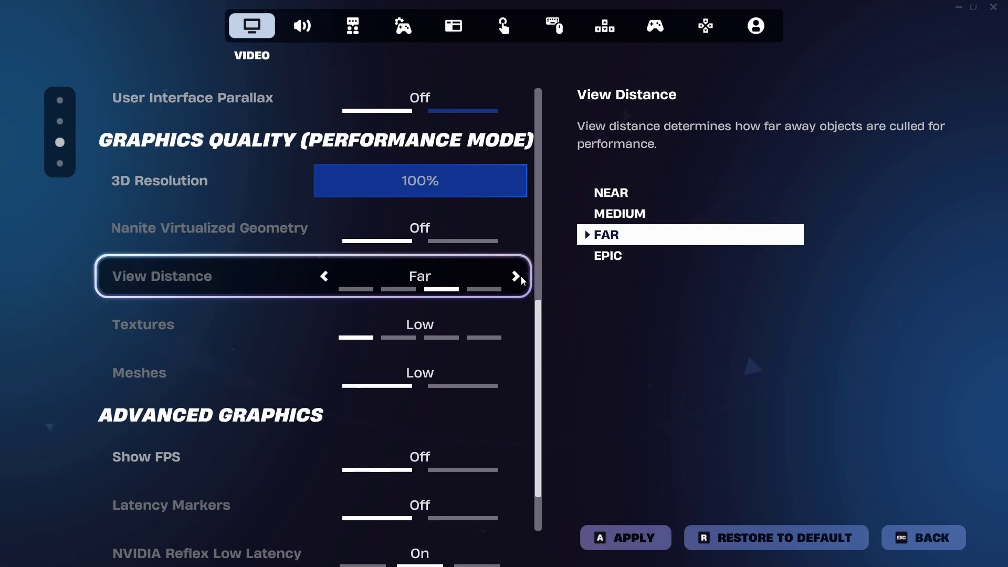
Try On +Boost for NVIDIA Reflex Low Latency in the Advanced Graphics settings and return it to On.
{"action": "scroll", "coordinate": [393, 284], "scroll_direction": "down", "scroll_amount": 1}
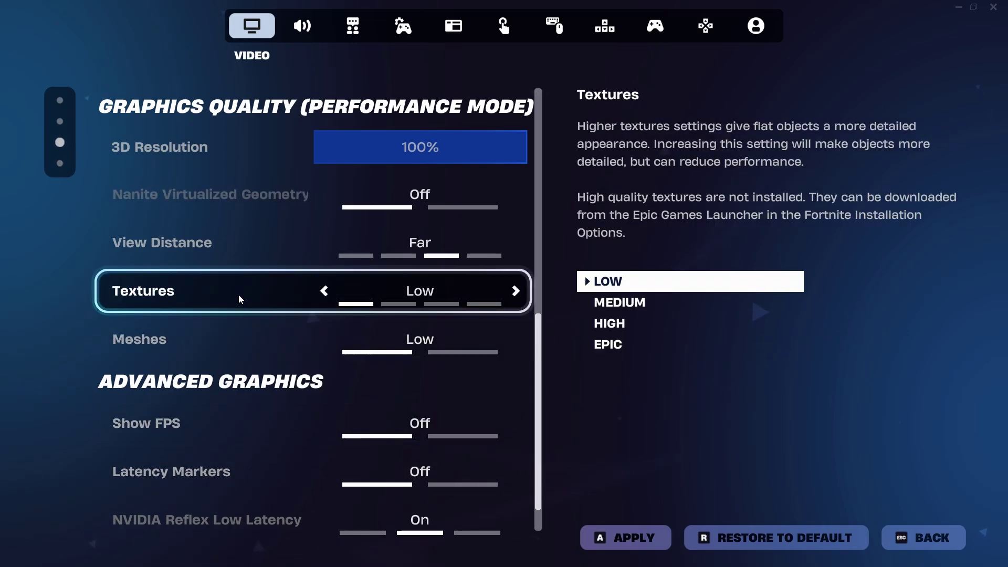
{"action": "scroll", "coordinate": [238, 307], "scroll_direction": "down", "scroll_amount": 1}
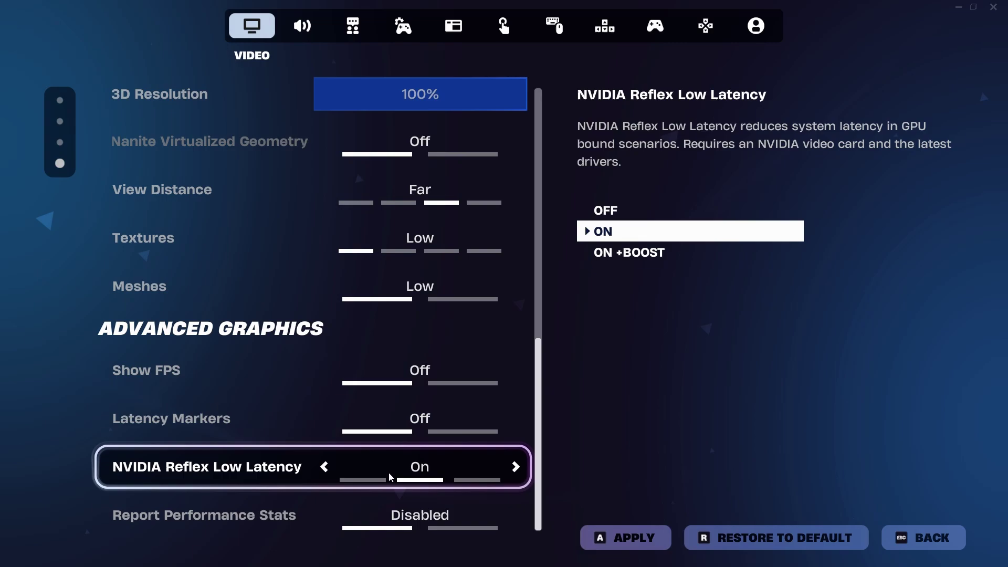
{"action": "left_click", "coordinate": [520, 472]}
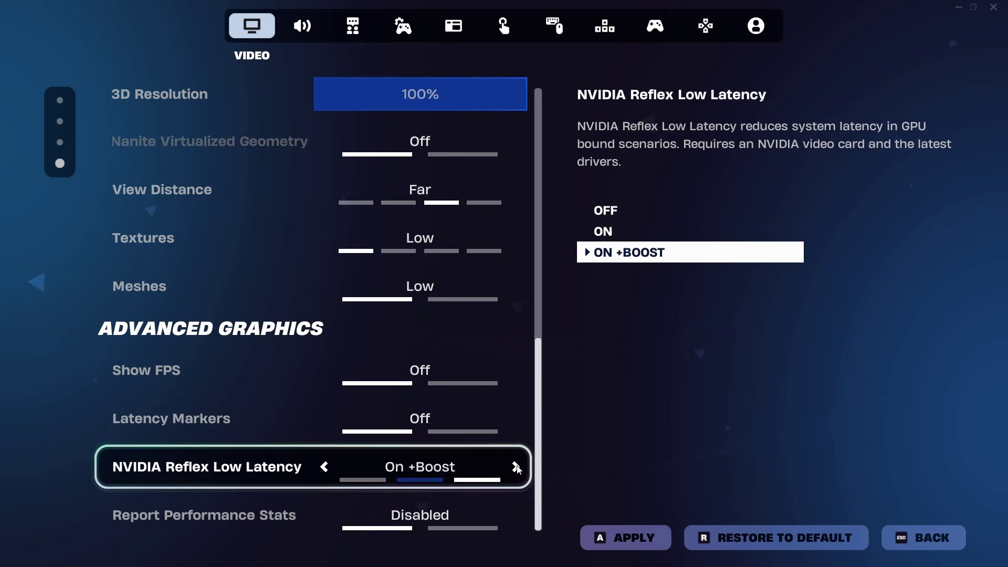
{"action": "left_click", "coordinate": [326, 467]}
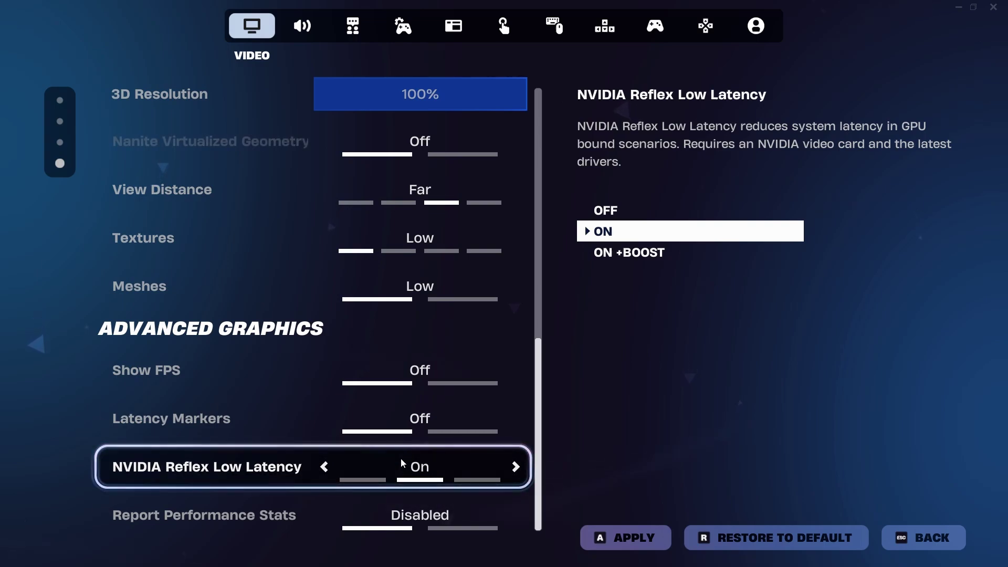
{"action": "left_click", "coordinate": [463, 480]}
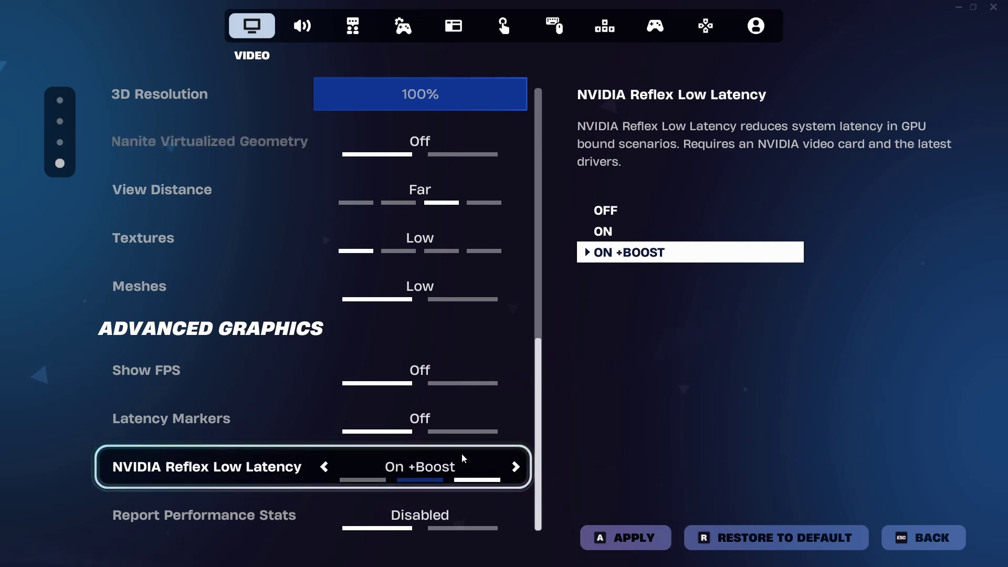
{"action": "left_click", "coordinate": [327, 467]}
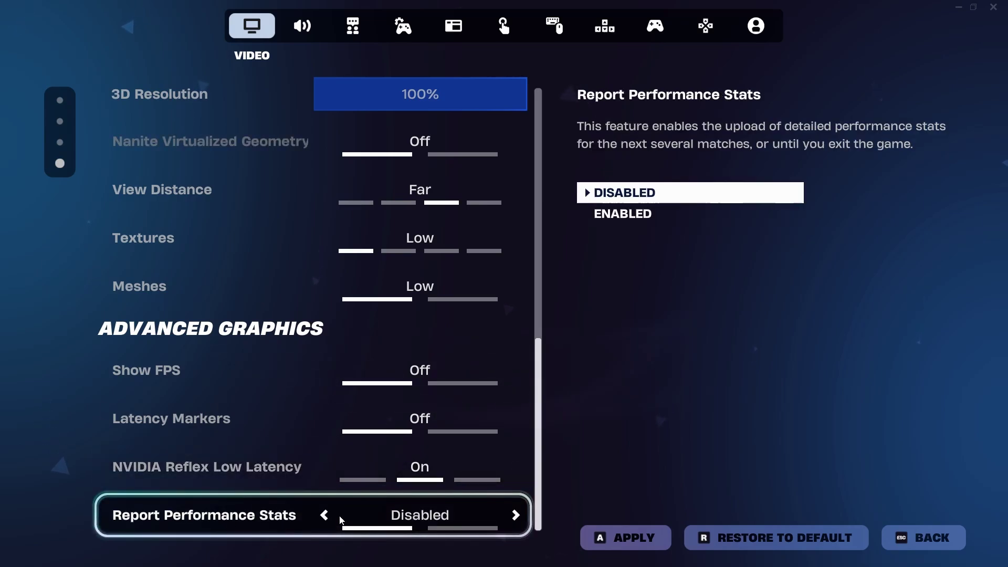
Review the video settings once more, from the Display options through Graphics and Graphics Quality.
{"action": "scroll", "coordinate": [343, 392], "scroll_direction": "up", "scroll_amount": 15}
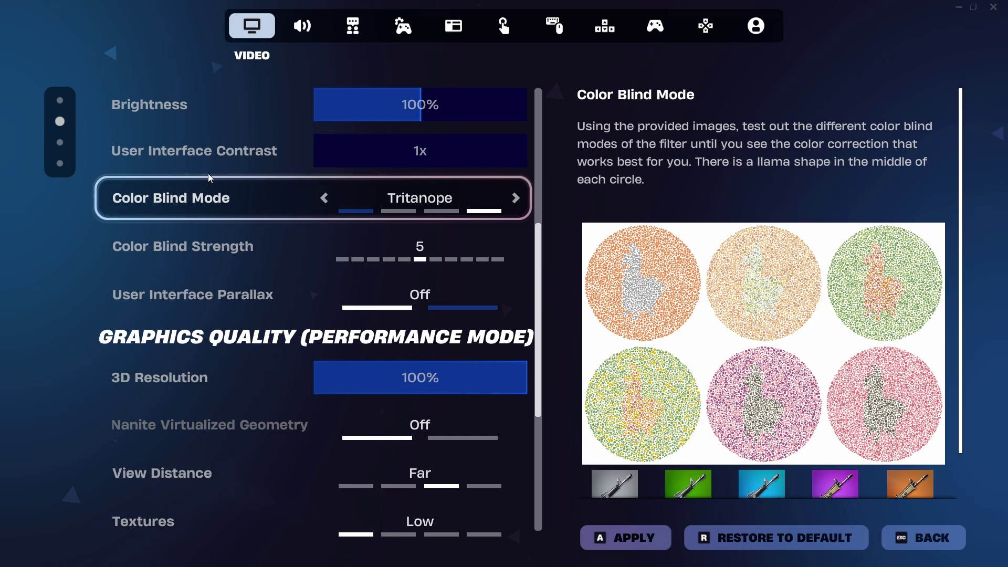
{"action": "scroll", "coordinate": [184, 289], "scroll_direction": "down", "scroll_amount": 8}
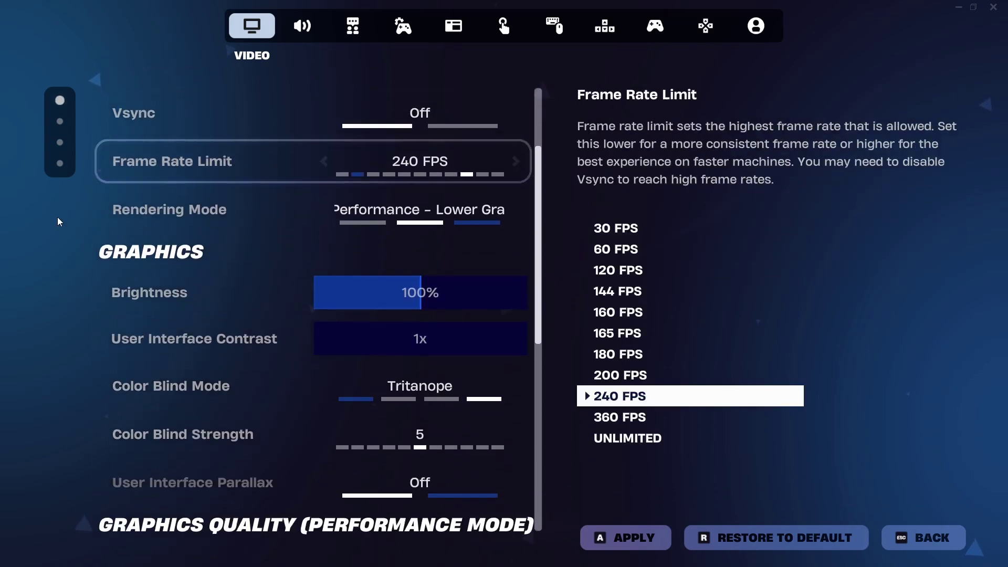
{"action": "scroll", "coordinate": [213, 291], "scroll_direction": "down", "scroll_amount": 3}
{"action": "scroll", "coordinate": [200, 210], "scroll_direction": "up", "scroll_amount": 12}
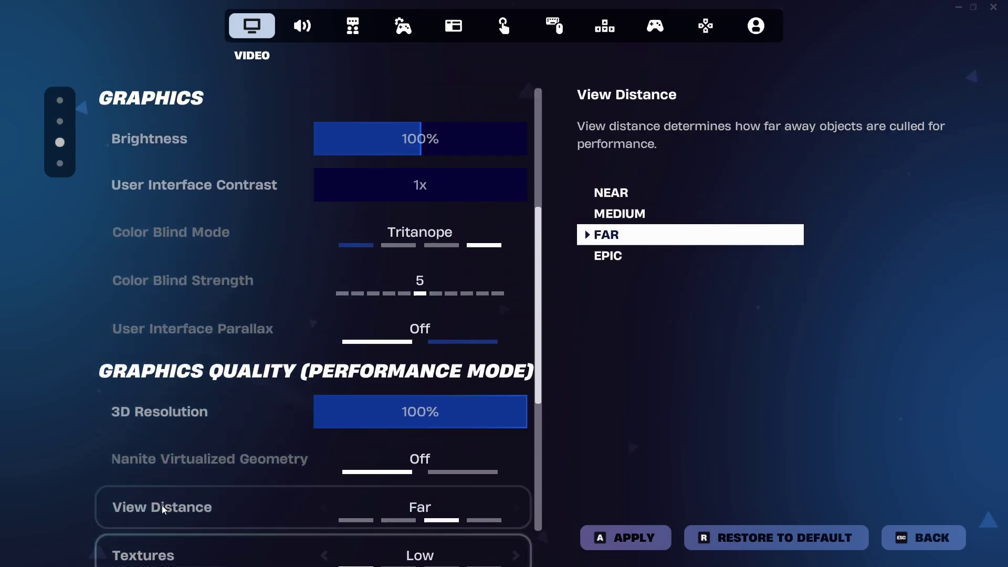
{"action": "scroll", "coordinate": [272, 299], "scroll_direction": "down", "scroll_amount": 8}
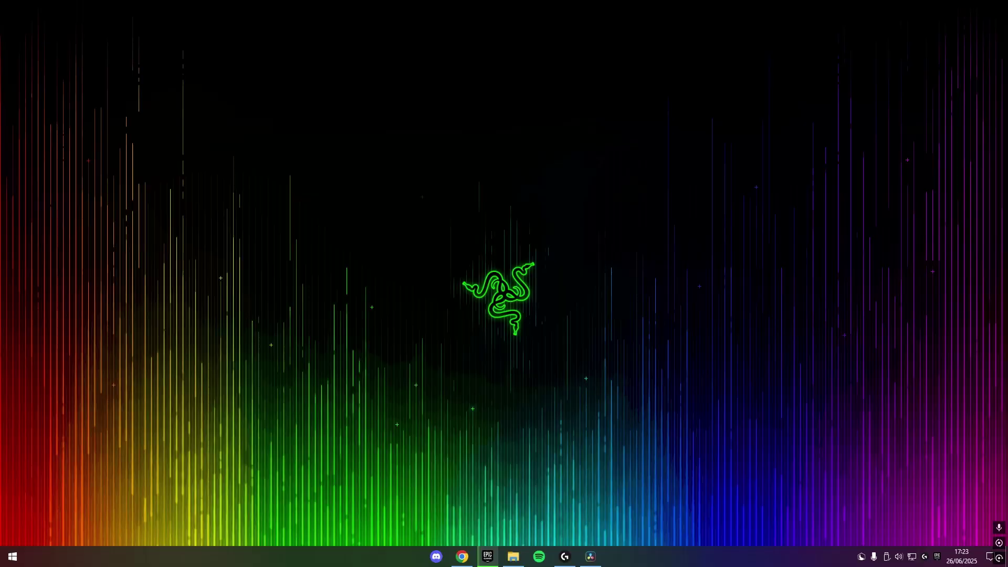
Open Windows Settings, search for "START UP APPS" and open the Startup Apps page.
{"action": "key", "text": "super+i"}
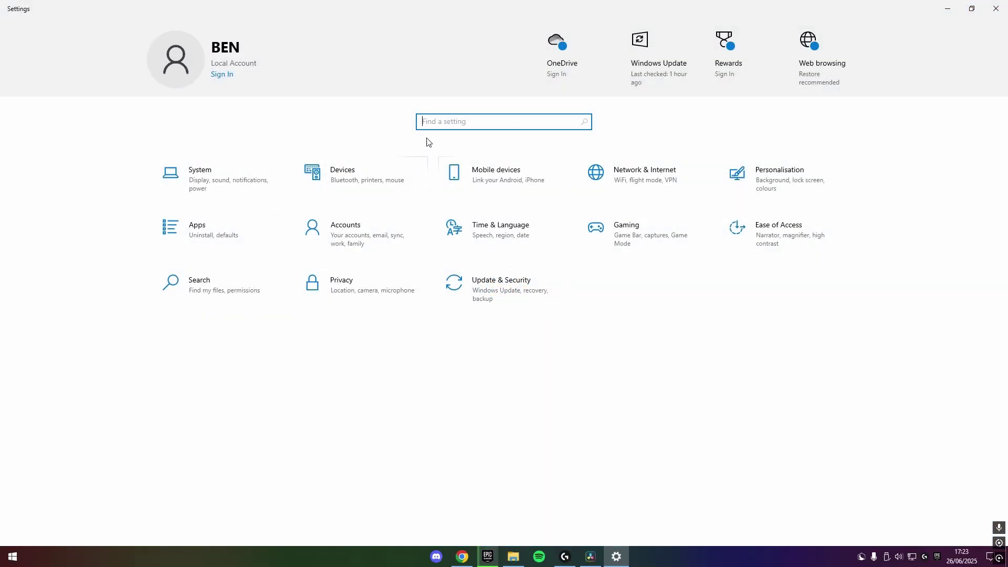
{"action": "type", "text": "ST"}
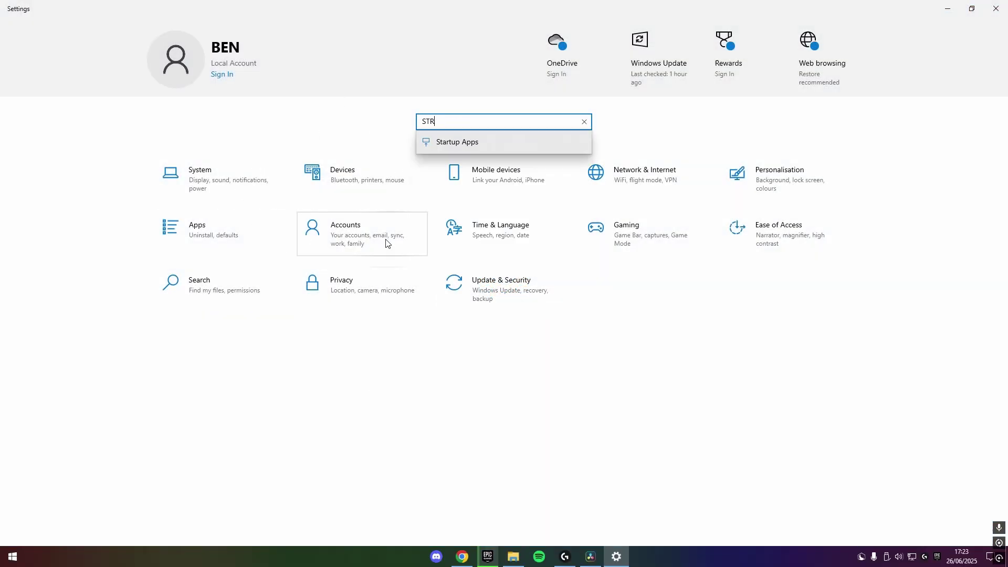
{"action": "type", "text": "ART"}
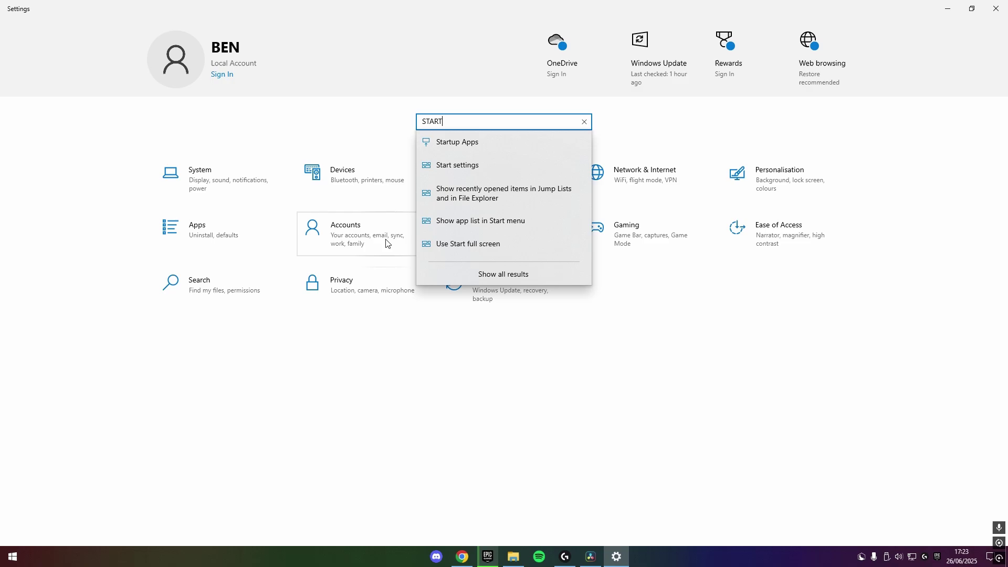
{"action": "type", "text": " UP APPS"}
{"action": "left_click", "coordinate": [441, 145]}
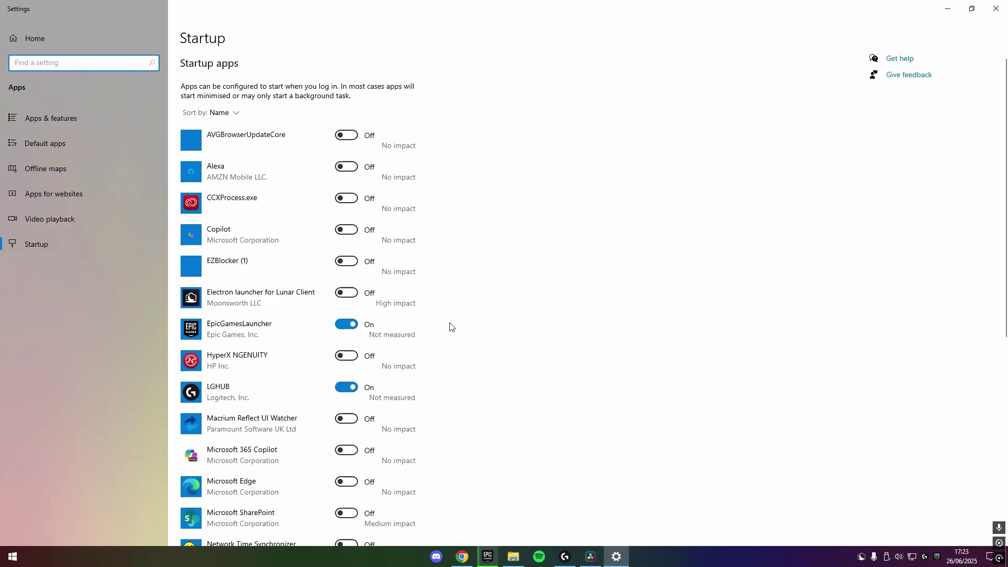
Try enabling the Electron launcher for Lunar Client at startup, return it to Off, and review the remaining startup apps.
{"action": "left_click", "coordinate": [346, 293]}
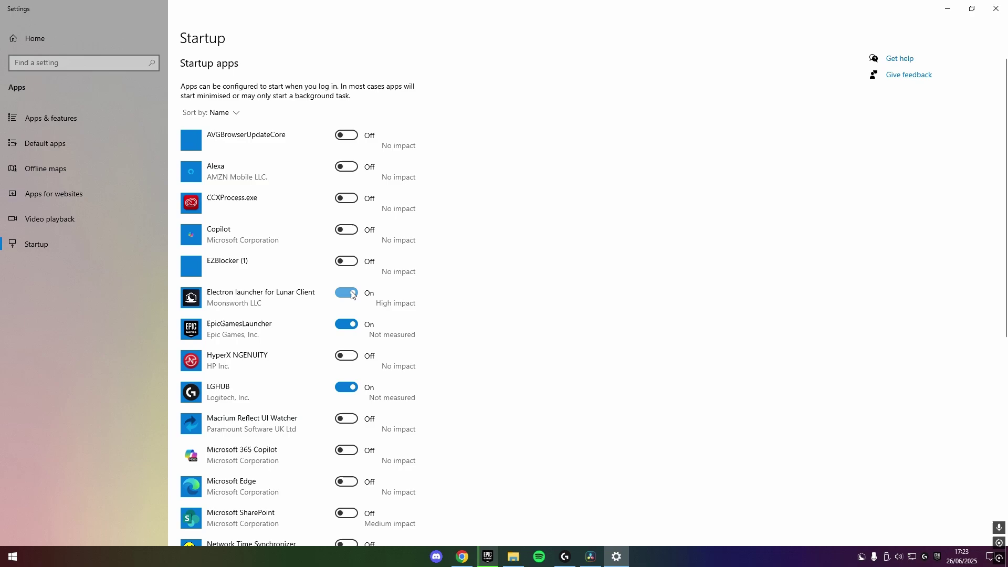
{"action": "left_click", "coordinate": [347, 293]}
{"action": "scroll", "coordinate": [256, 247], "scroll_direction": "down", "scroll_amount": 8}
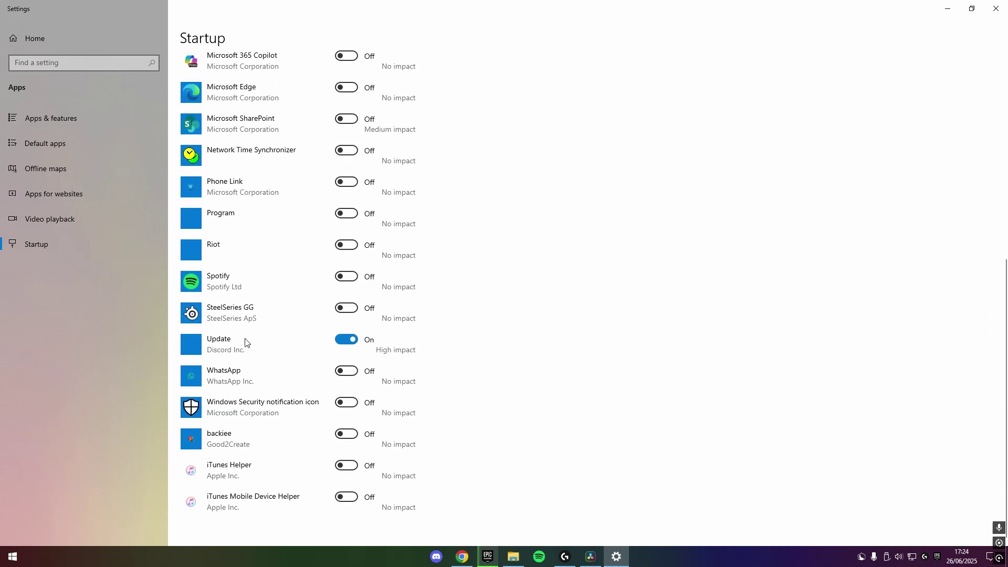
{"action": "scroll", "coordinate": [307, 314], "scroll_direction": "up", "scroll_amount": 8}
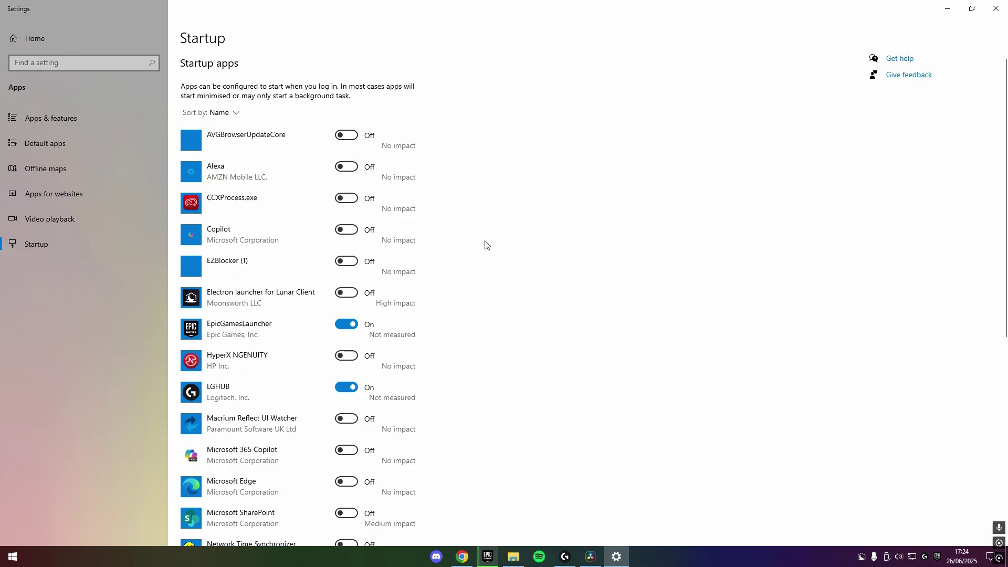
Search the settings for "BACKGROUND APPS", open the Background apps page and look through its app list.
{"action": "left_click", "coordinate": [103, 62]}
{"action": "type", "text": "BACKGRO"}
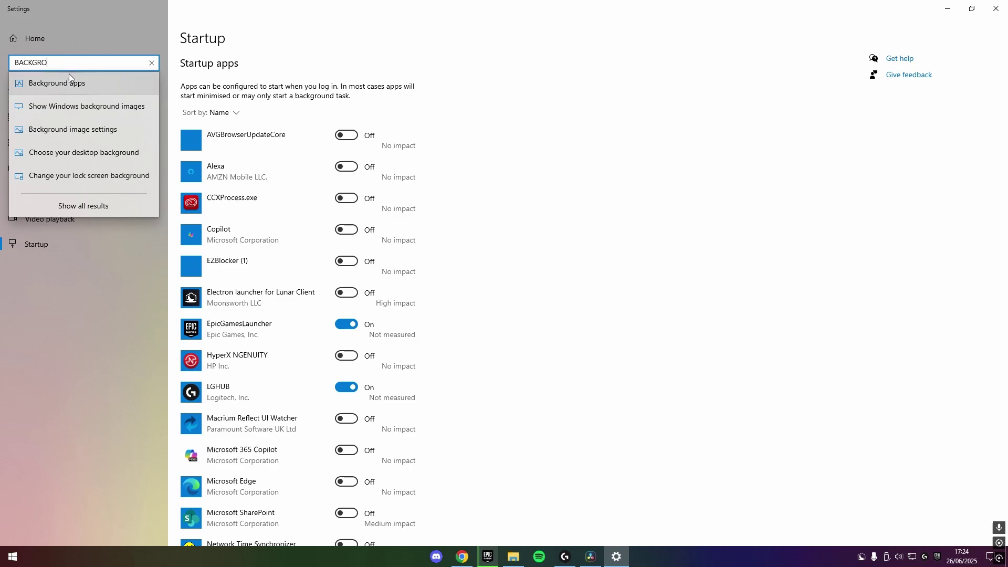
{"action": "type", "text": "UND APPS"}
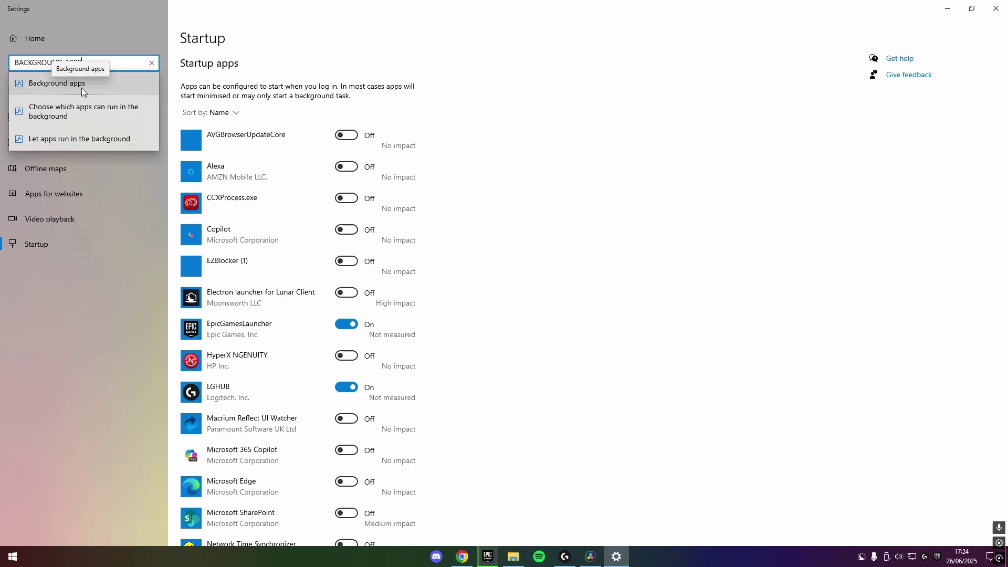
{"action": "left_click", "coordinate": [74, 87]}
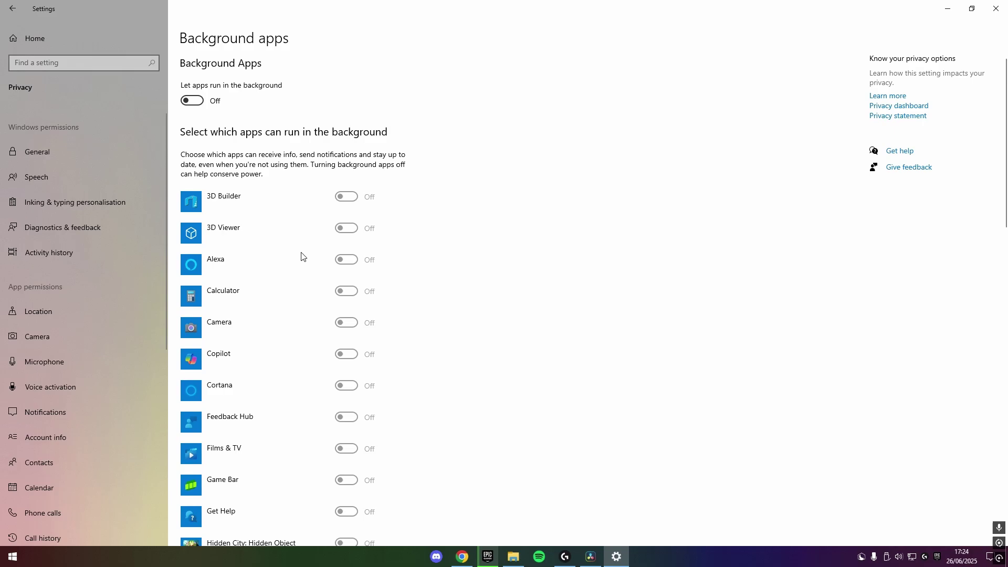
{"action": "scroll", "coordinate": [295, 253], "scroll_direction": "down", "scroll_amount": 15}
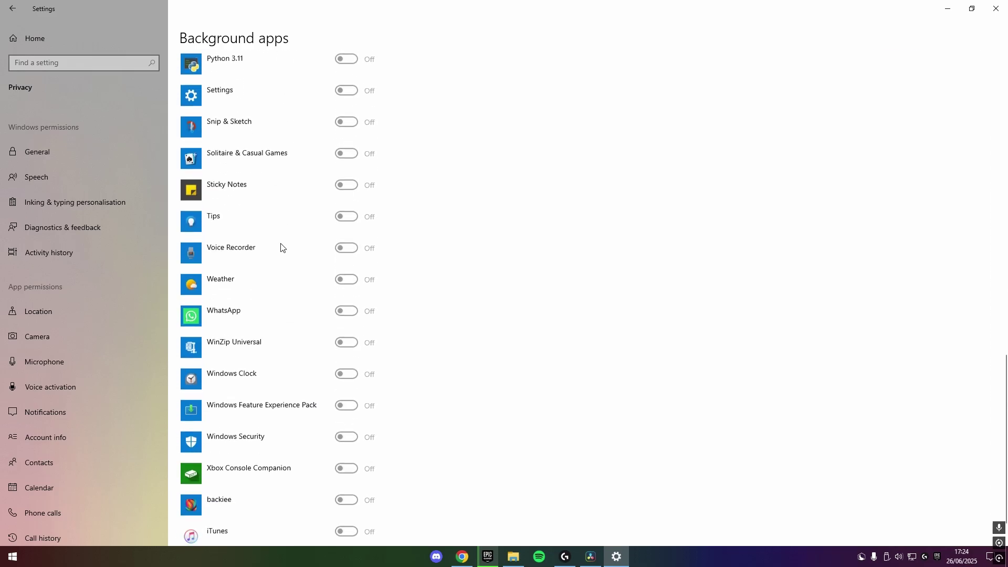
{"action": "scroll", "coordinate": [280, 247], "scroll_direction": "up", "scroll_amount": 15}
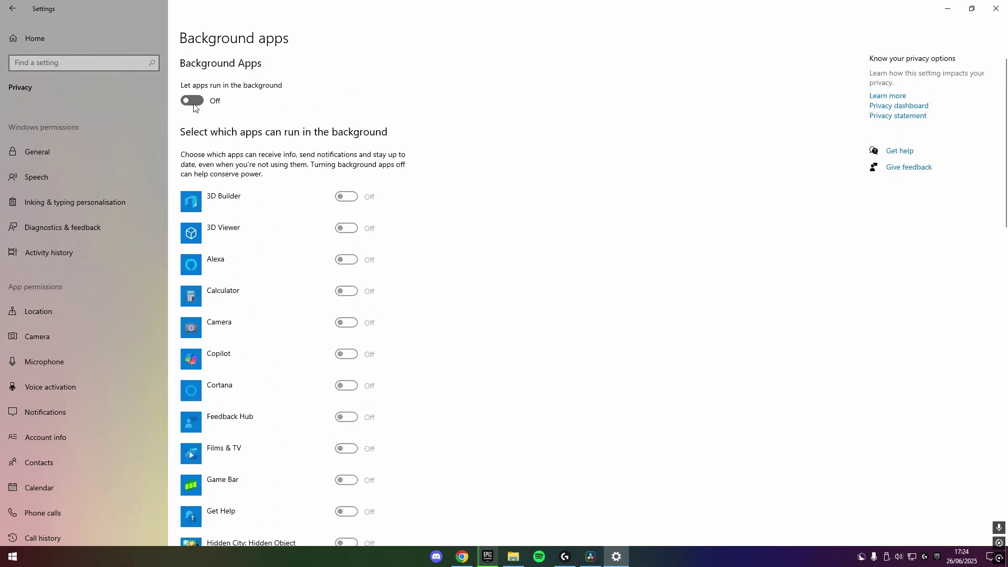
Try allowing apps to run in the background, look through the individual app switches, and turn the permission back off.
{"action": "left_click", "coordinate": [193, 104]}
{"action": "scroll", "coordinate": [304, 229], "scroll_direction": "down", "scroll_amount": 10}
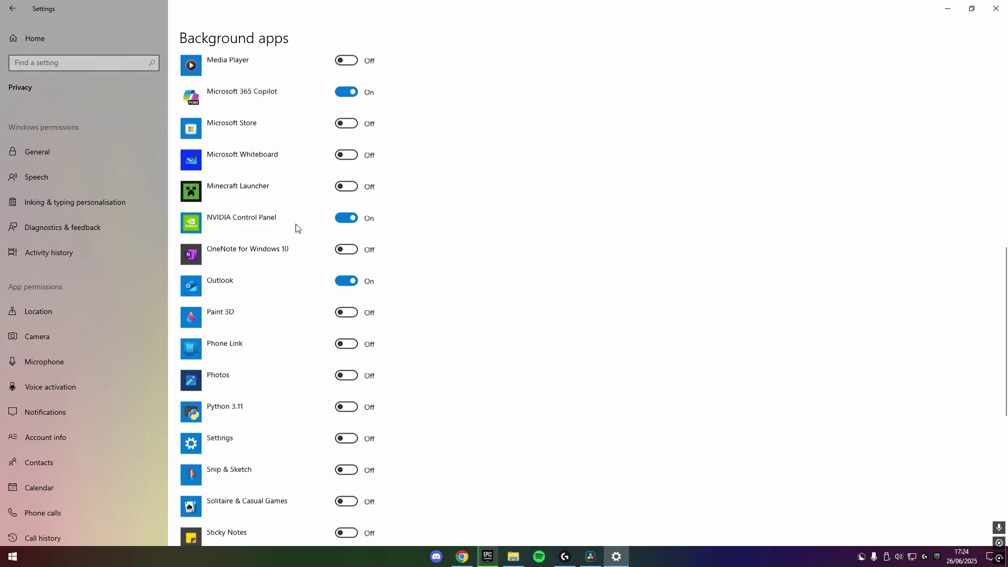
{"action": "scroll", "coordinate": [294, 225], "scroll_direction": "down", "scroll_amount": 5}
{"action": "scroll", "coordinate": [284, 227], "scroll_direction": "up", "scroll_amount": 15}
{"action": "left_click", "coordinate": [190, 102]}
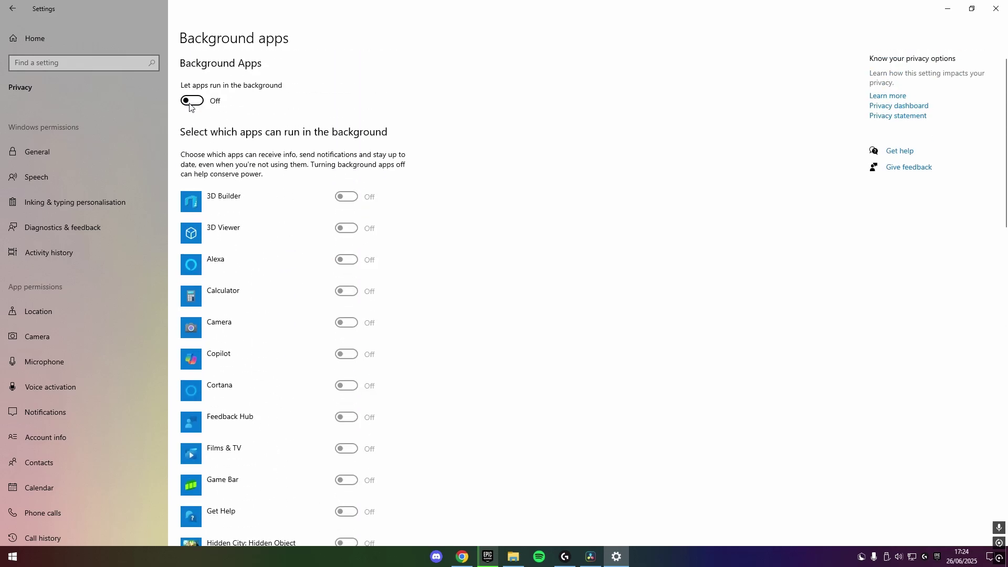
Allow background apps again, try the Camera switch and leave it Off, and disable "Let apps run in the background".
{"action": "scroll", "coordinate": [298, 241], "scroll_direction": "down", "scroll_amount": 4}
{"action": "scroll", "coordinate": [289, 233], "scroll_direction": "up", "scroll_amount": 4}
{"action": "left_click", "coordinate": [192, 100]}
{"action": "left_click", "coordinate": [347, 323]}
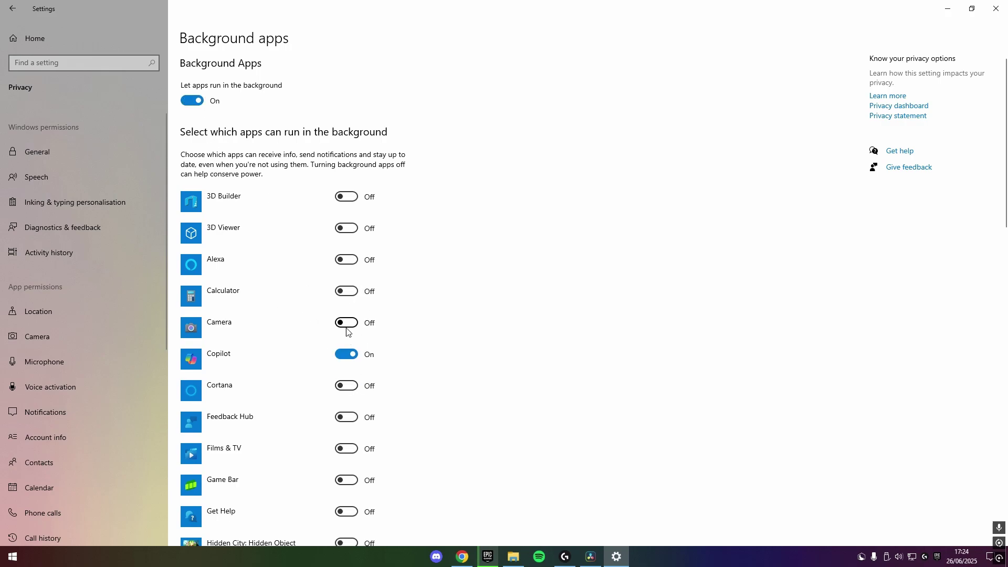
{"action": "left_click", "coordinate": [350, 323]}
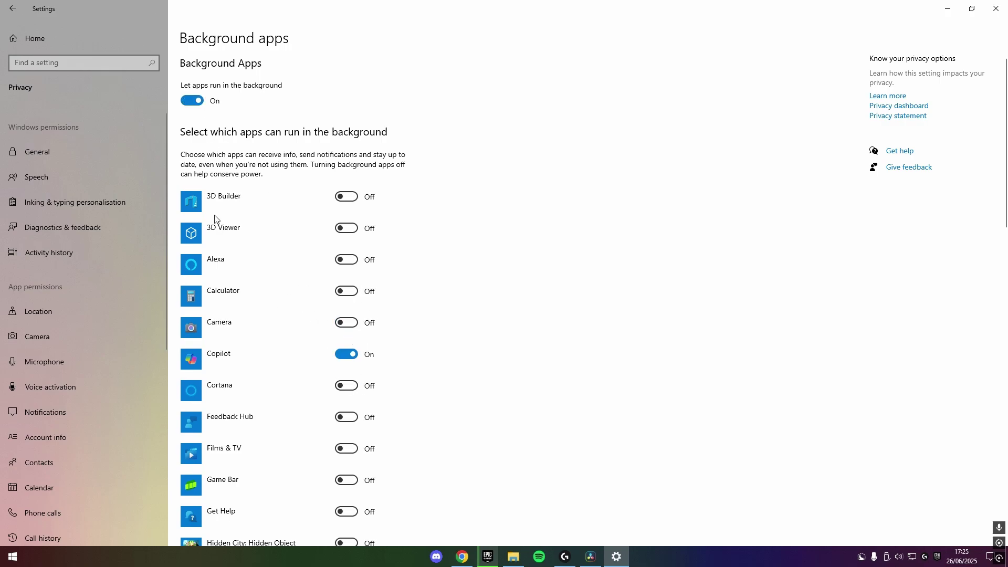
{"action": "left_click", "coordinate": [197, 100]}
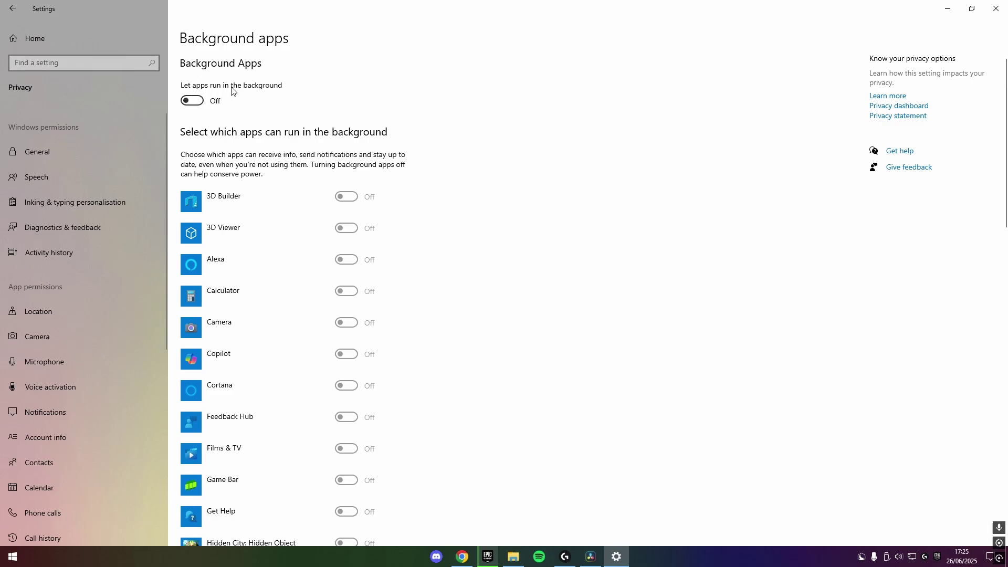
{"action": "scroll", "coordinate": [457, 252], "scroll_direction": "down", "scroll_amount": 10}
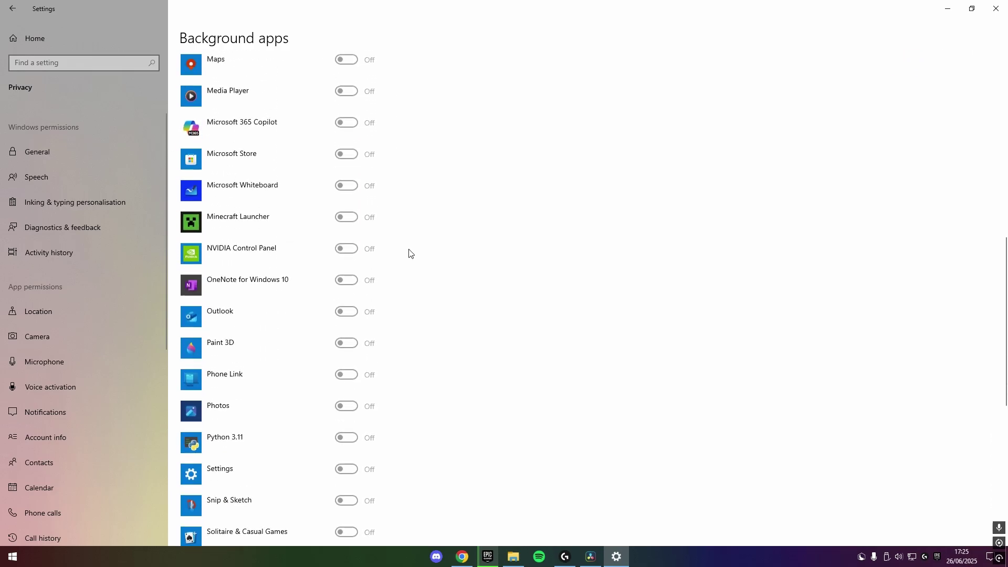
{"action": "scroll", "coordinate": [411, 254], "scroll_direction": "up", "scroll_amount": 6}
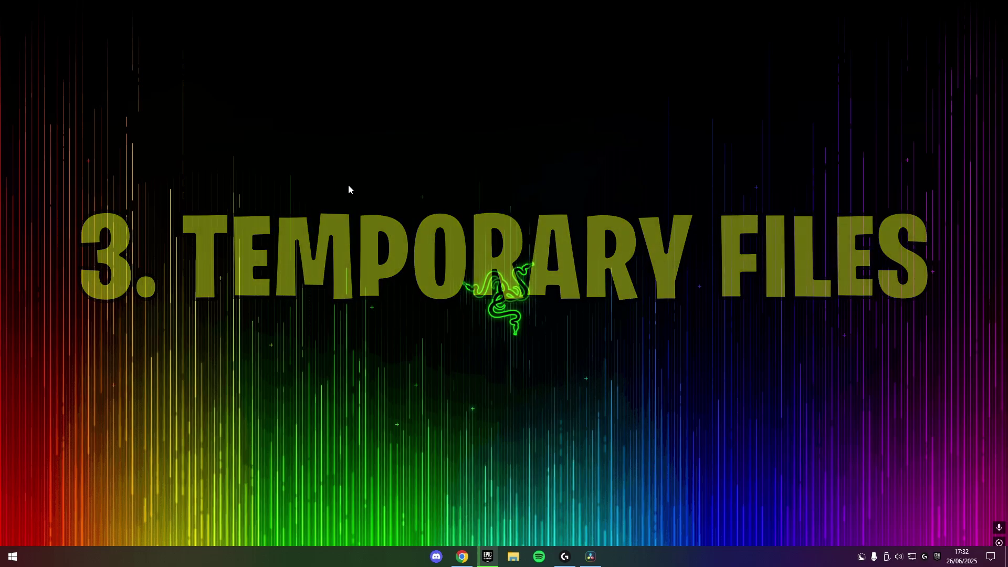
{"action": "left_click_drag", "start_coordinate": [353, 192], "coordinate": [718, 407]}
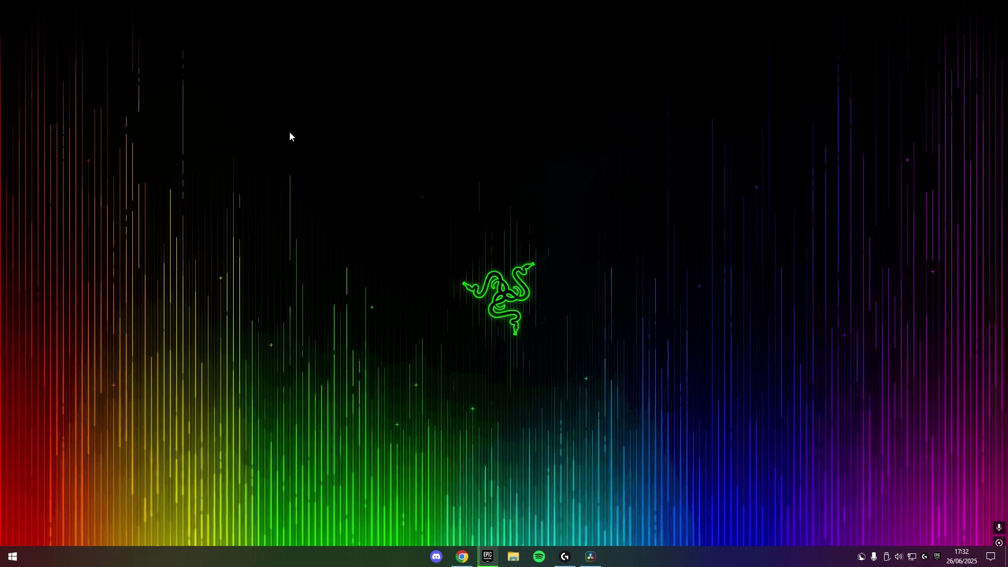
Open the user's Temp folder by running %temp% from the Run dialog.
{"action": "key", "text": "super+r"}
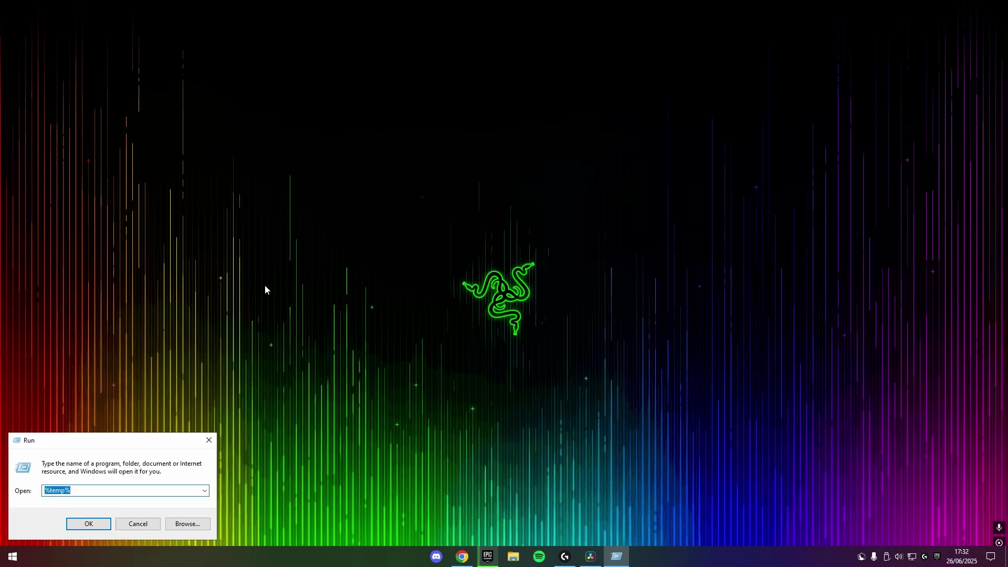
{"action": "left_click_drag", "start_coordinate": [149, 447], "coordinate": [542, 227]}
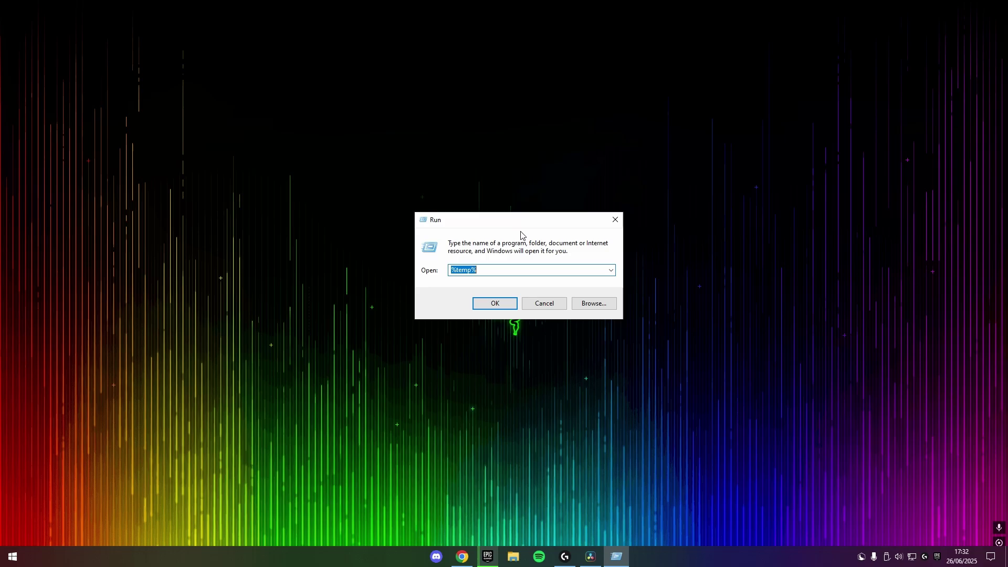
{"action": "left_click", "coordinate": [497, 270]}
{"action": "left_click_drag", "start_coordinate": [497, 270], "coordinate": [451, 271]}
{"action": "left_click", "coordinate": [485, 272]}
{"action": "left_click", "coordinate": [485, 274]}
{"action": "type", "text": "%te"}
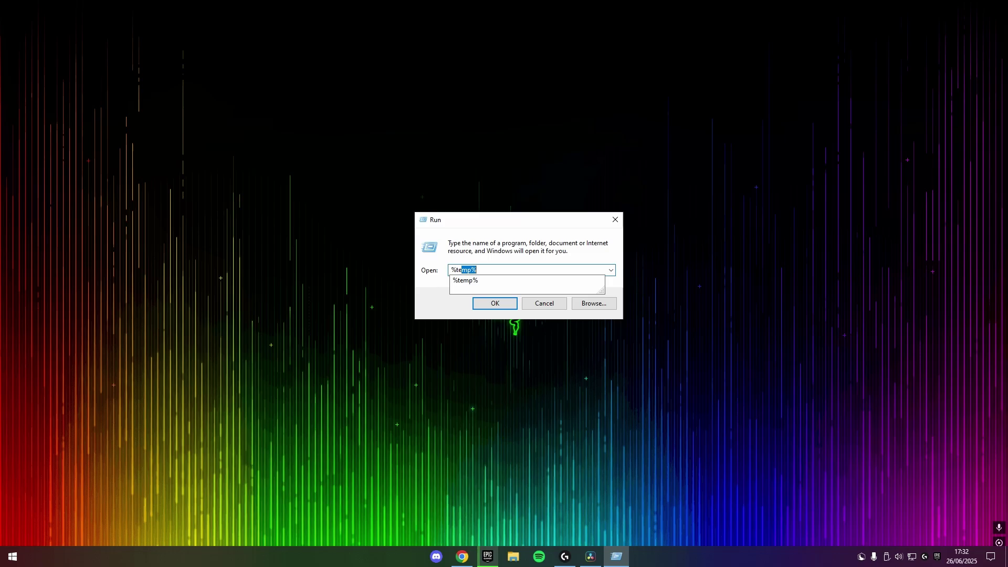
{"action": "type", "text": "mp%"}
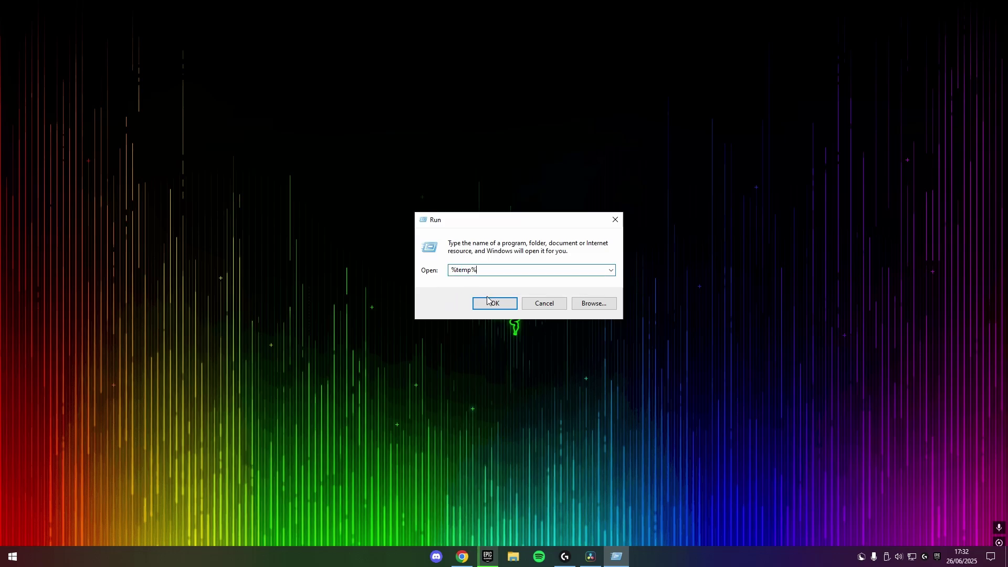
{"action": "left_click", "coordinate": [494, 304]}
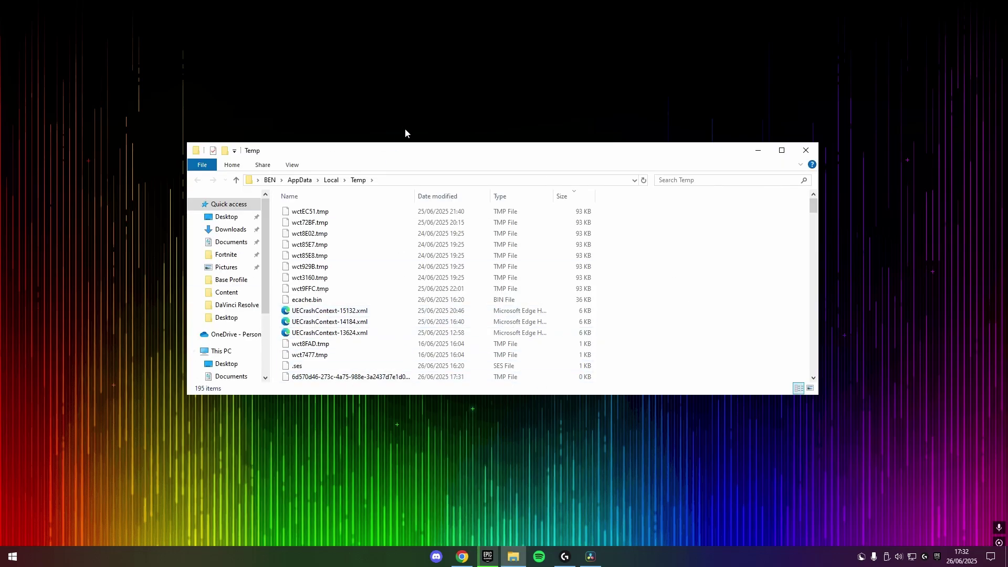
Select every item in the Temp folder and delete them all.
{"action": "left_click_drag", "start_coordinate": [444, 156], "coordinate": [460, 129]}
{"action": "scroll", "coordinate": [433, 269], "scroll_direction": "down", "scroll_amount": 4}
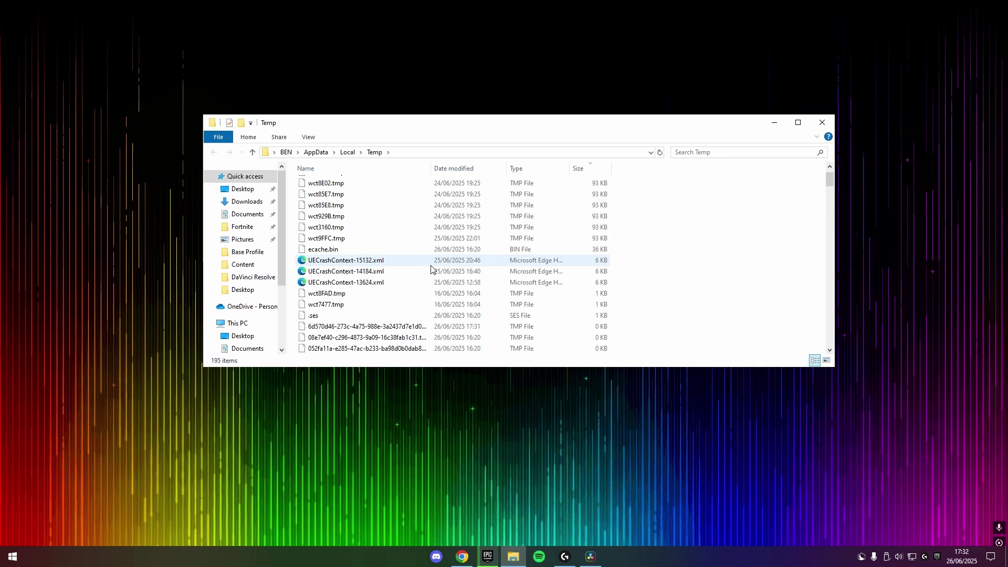
{"action": "scroll", "coordinate": [431, 269], "scroll_direction": "up", "scroll_amount": 4}
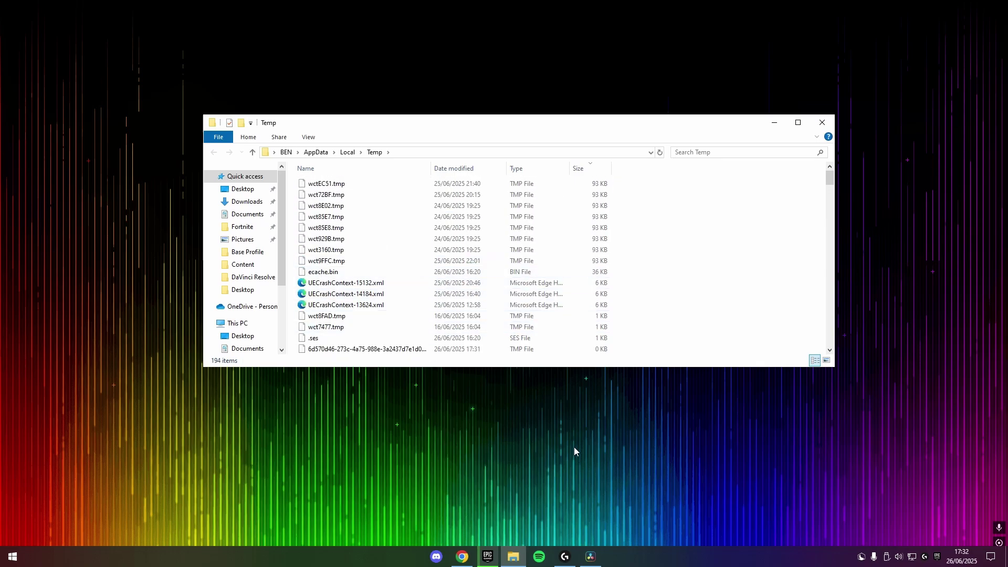
{"action": "left_click", "coordinate": [435, 272]}
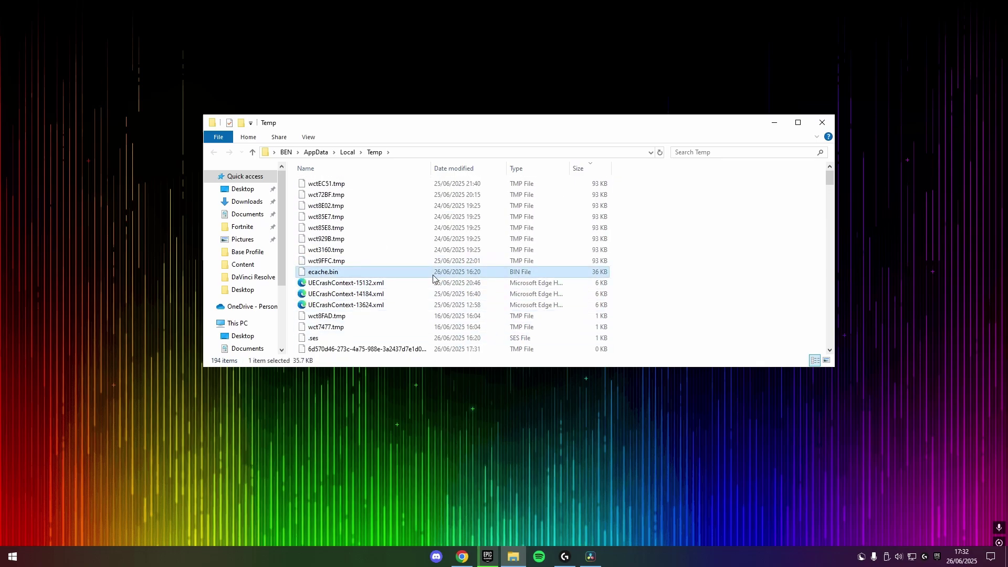
{"action": "key", "text": "ctrl+a"}
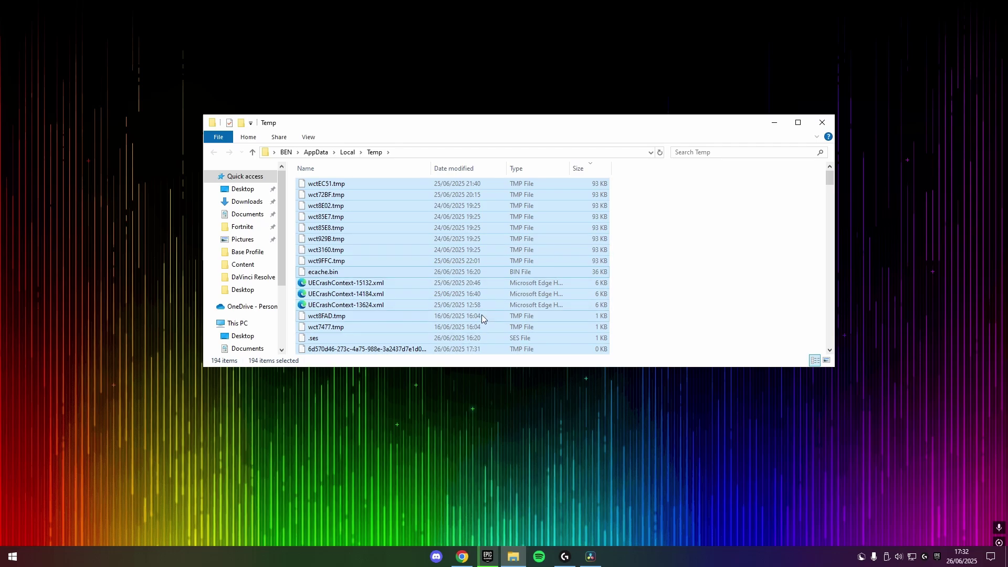
{"action": "key", "text": "Delete"}
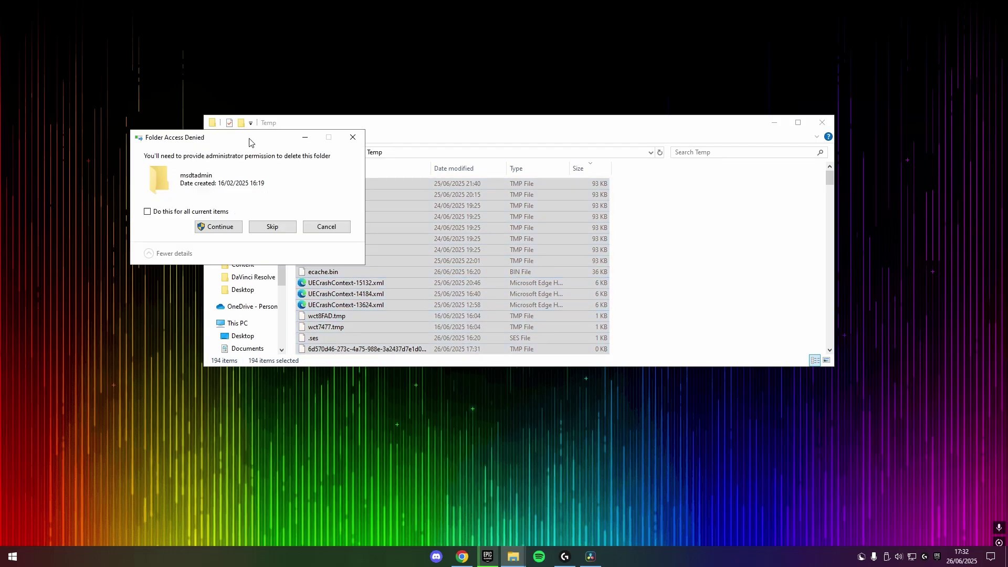
Continue deleting the Temp items with administrator permission, and retry or skip the files that are in use.
{"action": "left_click_drag", "start_coordinate": [250, 142], "coordinate": [489, 211]}
{"action": "left_click", "coordinate": [455, 294]}
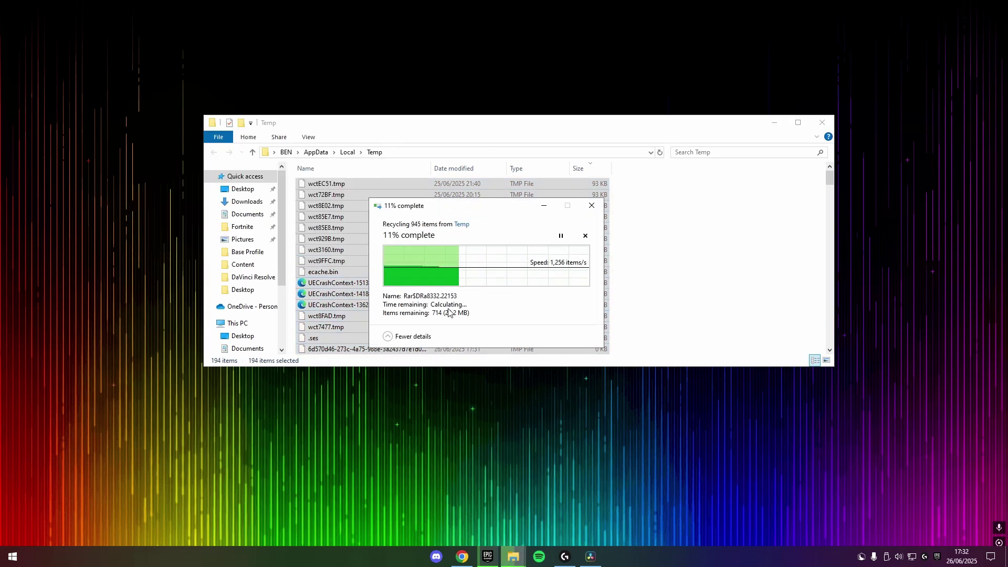
{"action": "left_click", "coordinate": [461, 313]}
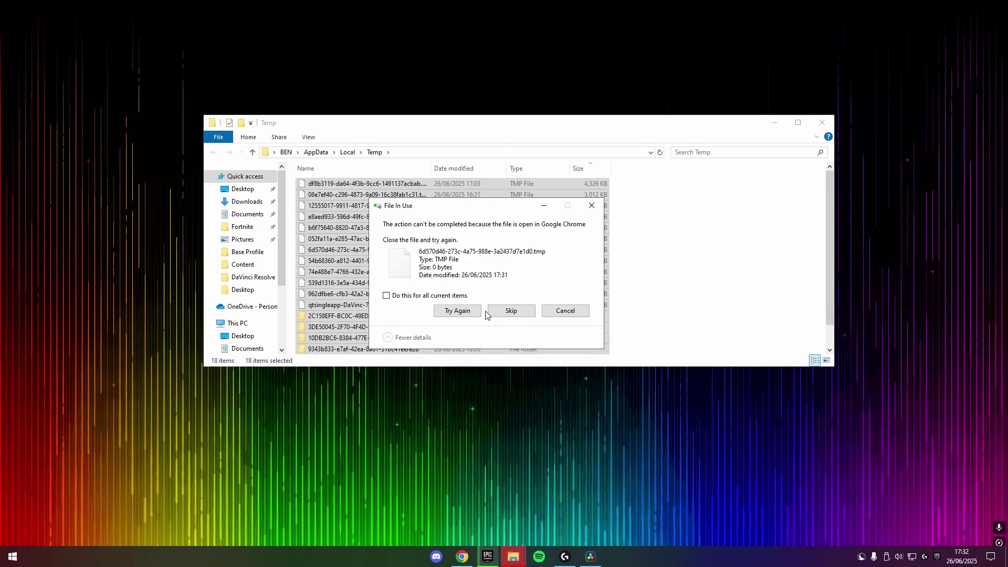
{"action": "left_click", "coordinate": [494, 313]}
{"action": "left_click", "coordinate": [474, 313]}
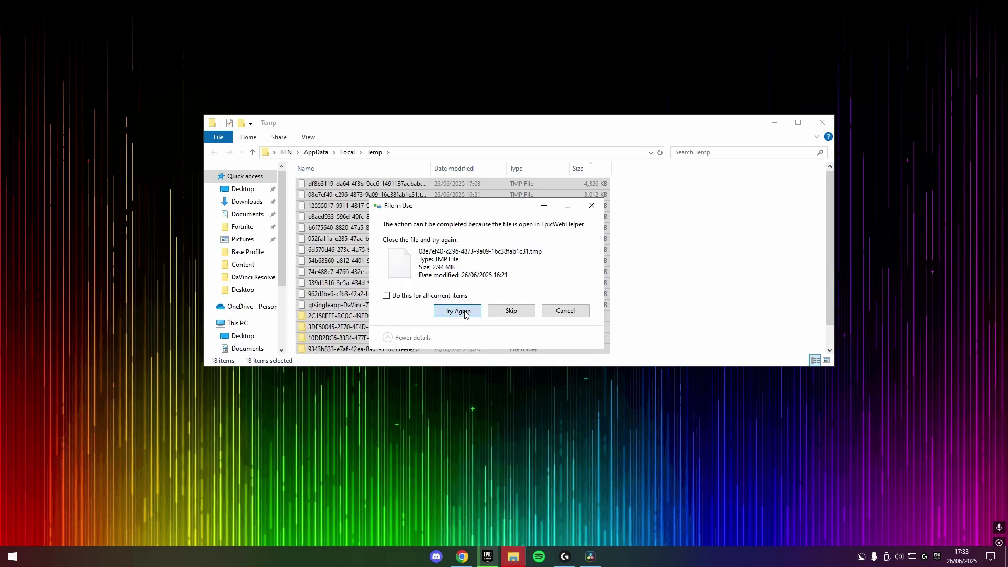
{"action": "left_click", "coordinate": [464, 314]}
{"action": "left_click", "coordinate": [468, 313]}
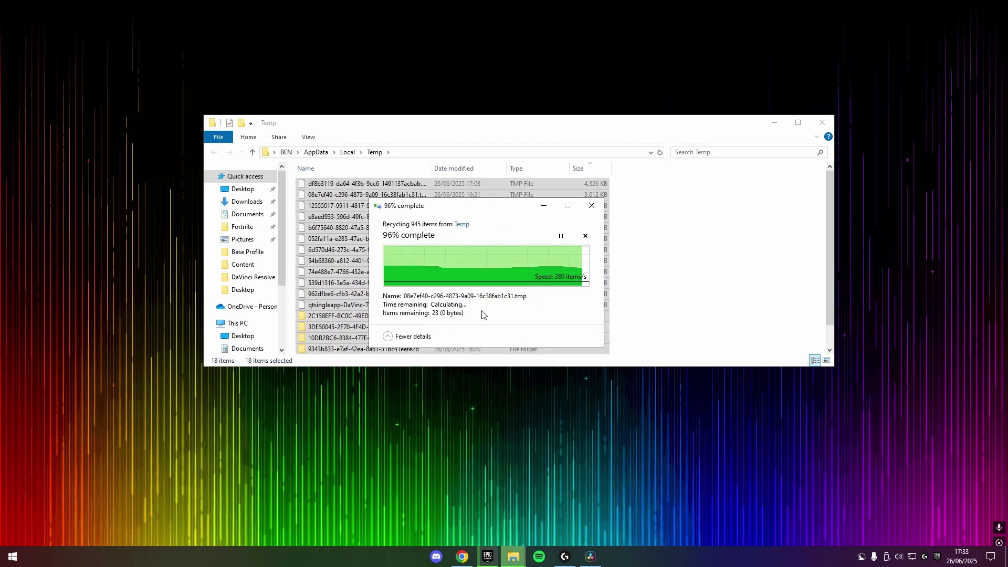
{"action": "left_click", "coordinate": [471, 311]}
{"action": "left_click", "coordinate": [475, 311]}
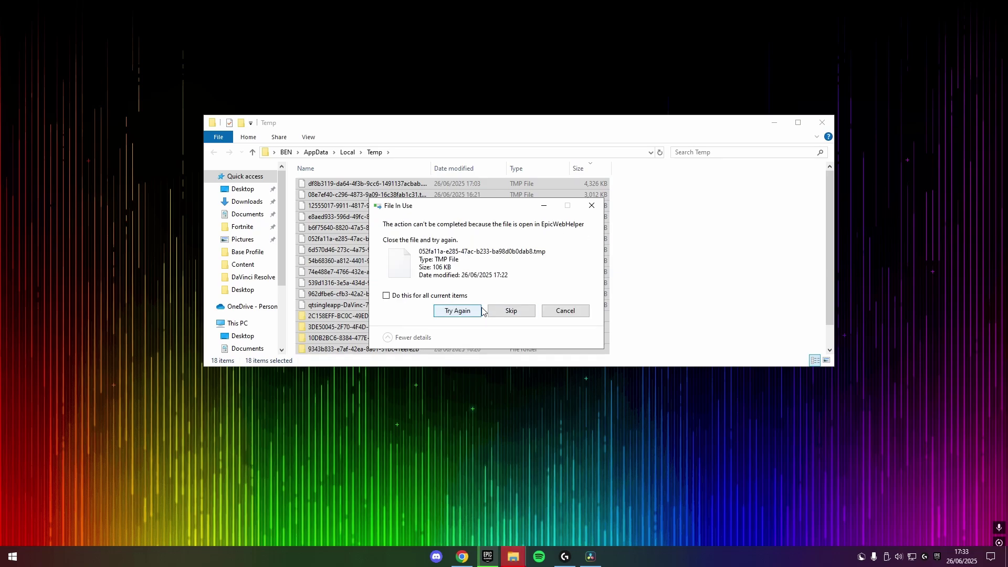
{"action": "left_click", "coordinate": [475, 311]}
{"action": "left_click", "coordinate": [501, 311]}
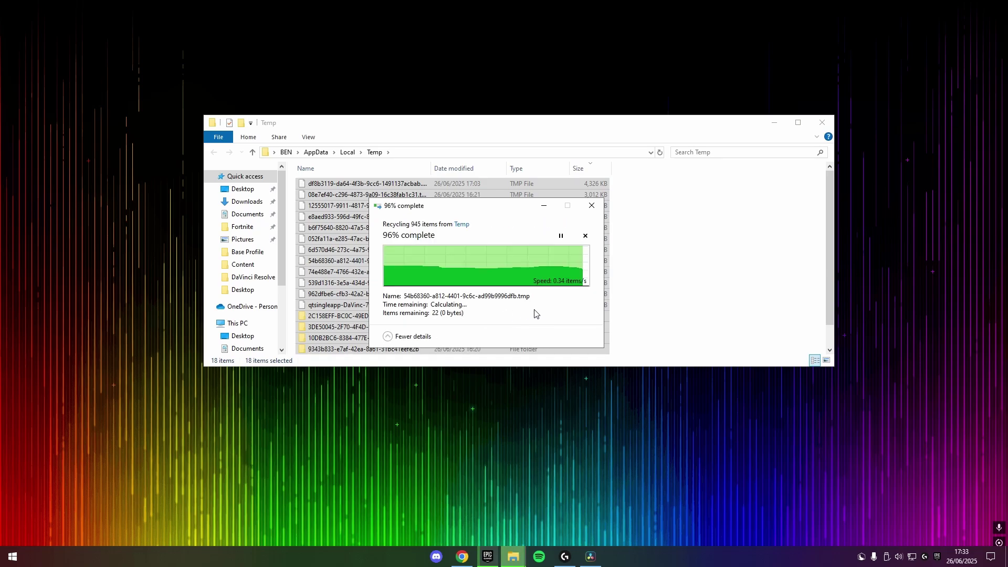
Cancel deletion of the remaining locked items and minimise the Temp folder window.
{"action": "left_click", "coordinate": [592, 206]}
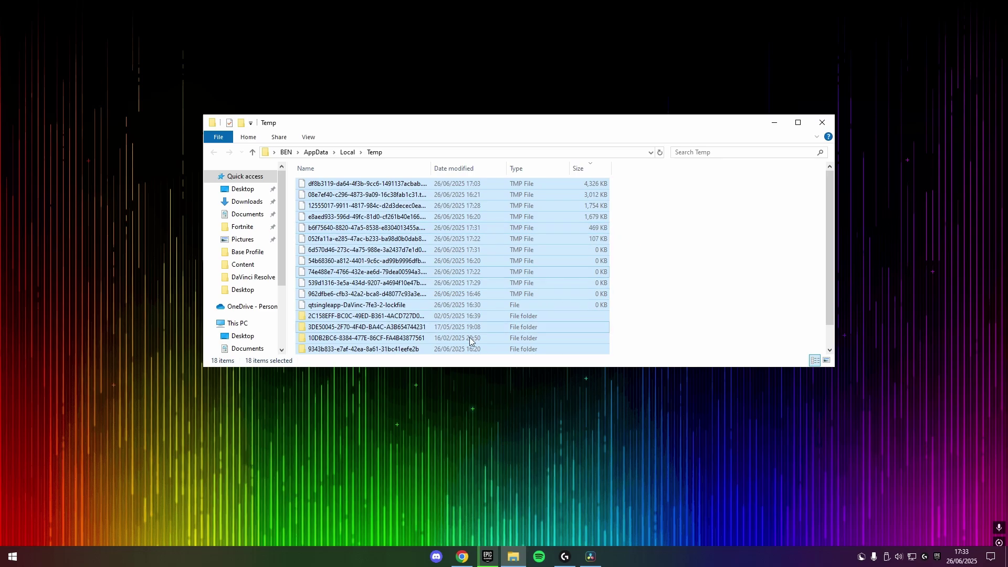
{"action": "left_click", "coordinate": [487, 417]}
{"action": "left_click", "coordinate": [774, 123]}
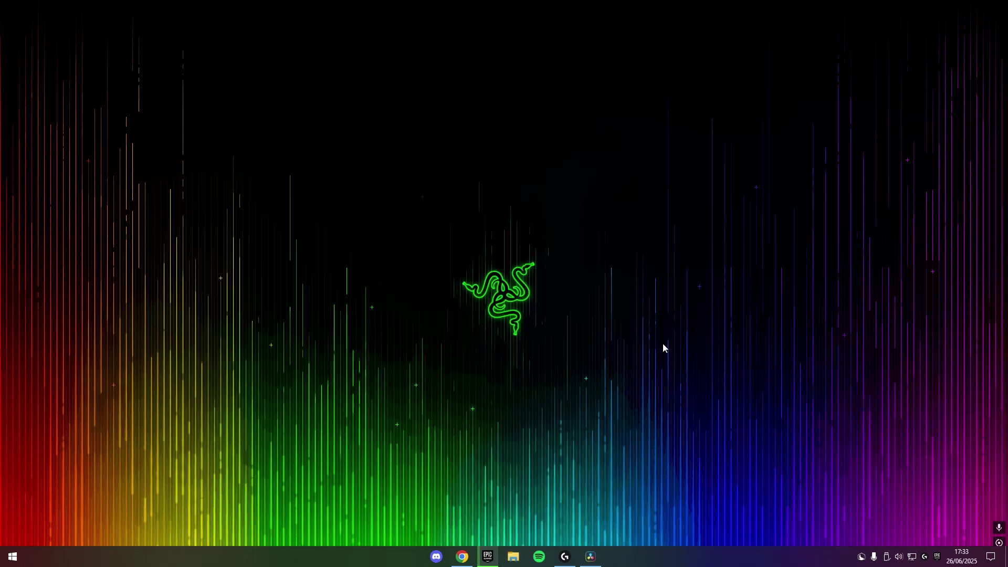
{"action": "left_click_drag", "start_coordinate": [376, 178], "coordinate": [708, 436]}
Switch to Chrome and select GeForce RTX 3070 Ti as the product in NVIDIA's Manual Driver Search.
{"action": "left_click", "coordinate": [462, 557]}
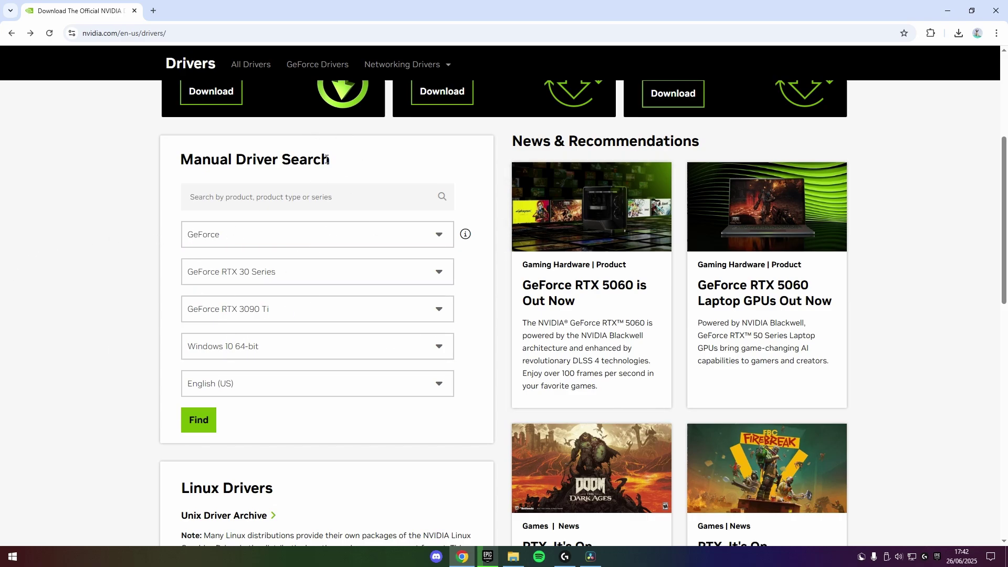
{"action": "left_click_drag", "start_coordinate": [346, 159], "coordinate": [175, 156]}
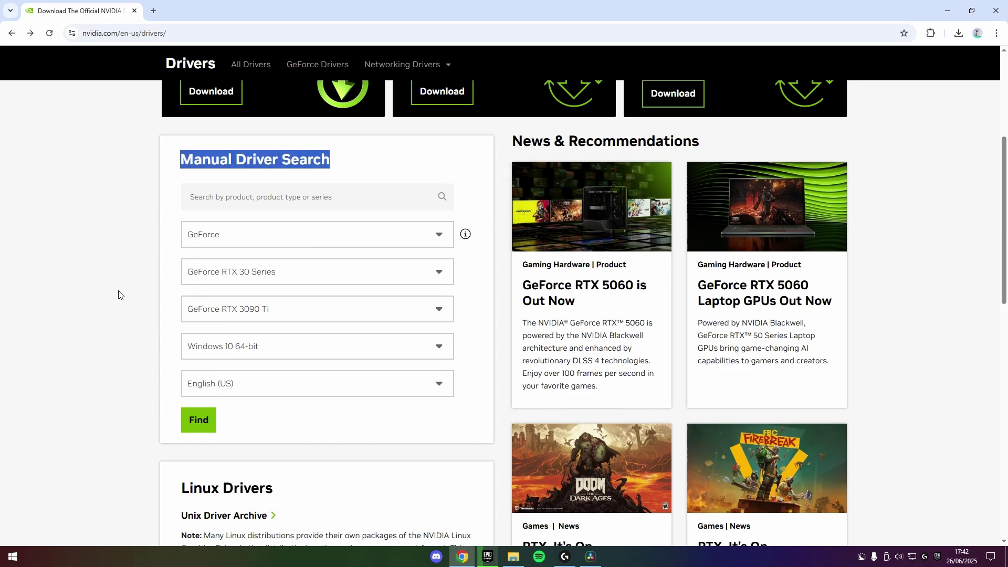
{"action": "left_click", "coordinate": [107, 260]}
{"action": "scroll", "coordinate": [139, 252], "scroll_direction": "down", "scroll_amount": 1}
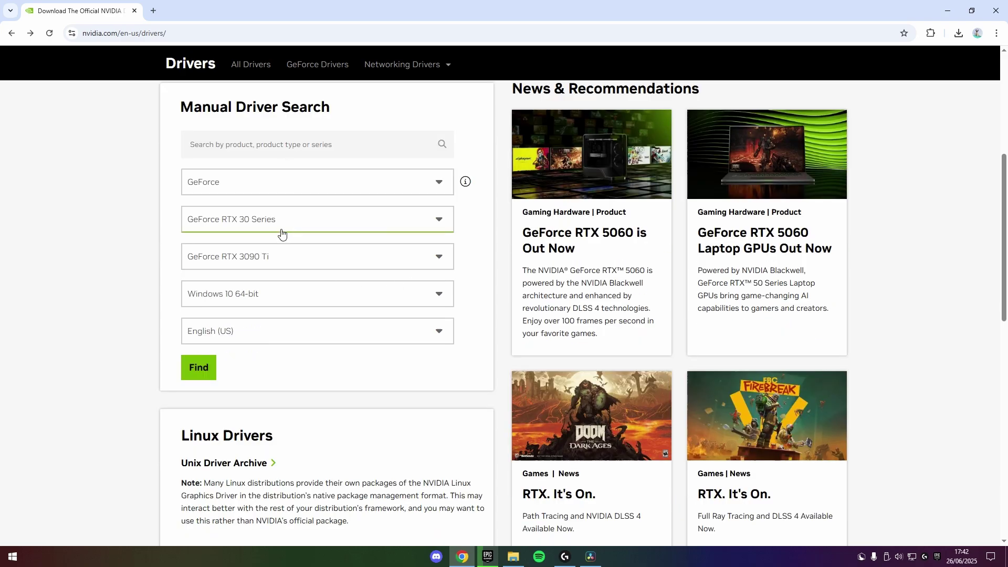
{"action": "left_click", "coordinate": [266, 257]}
{"action": "scroll", "coordinate": [271, 366], "scroll_direction": "down", "scroll_amount": 1}
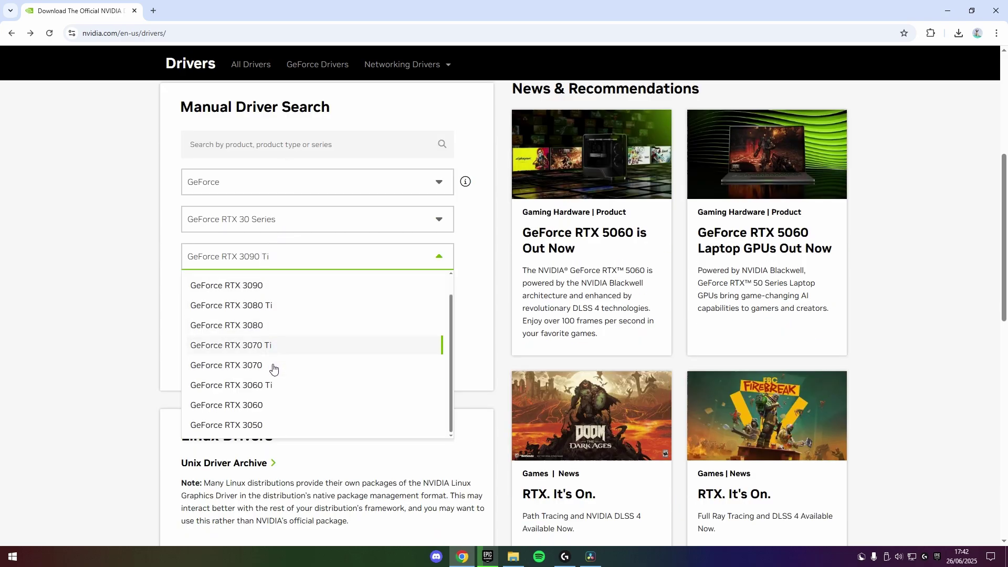
{"action": "left_click", "coordinate": [262, 352]}
{"action": "scroll", "coordinate": [329, 336], "scroll_direction": "down", "scroll_amount": 1}
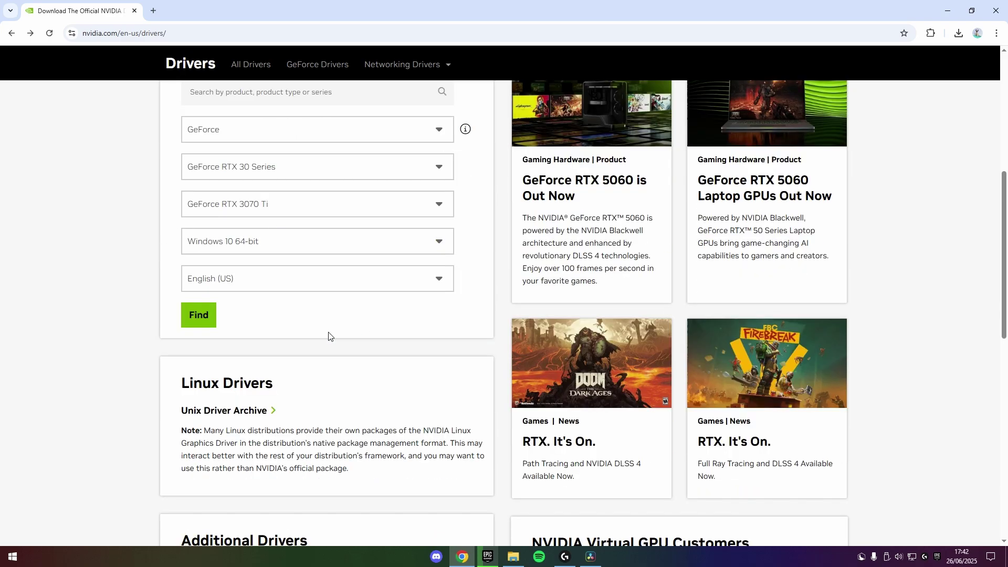
Run the manual driver search for the chosen graphics card and Windows 10 64-bit.
{"action": "scroll", "coordinate": [236, 333], "scroll_direction": "up", "scroll_amount": 2}
{"action": "left_click", "coordinate": [198, 428]}
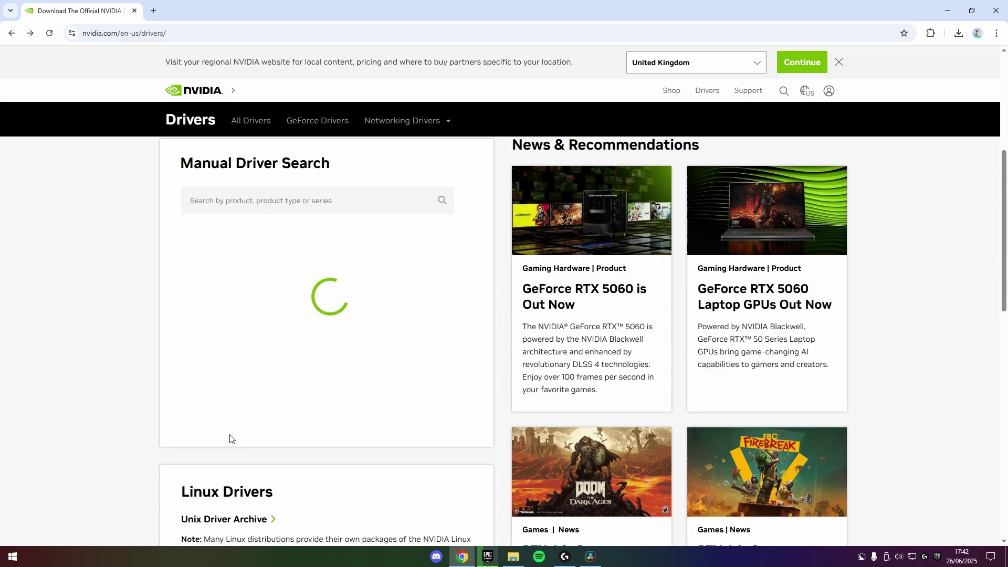
{"action": "scroll", "coordinate": [250, 439], "scroll_direction": "down", "scroll_amount": 1}
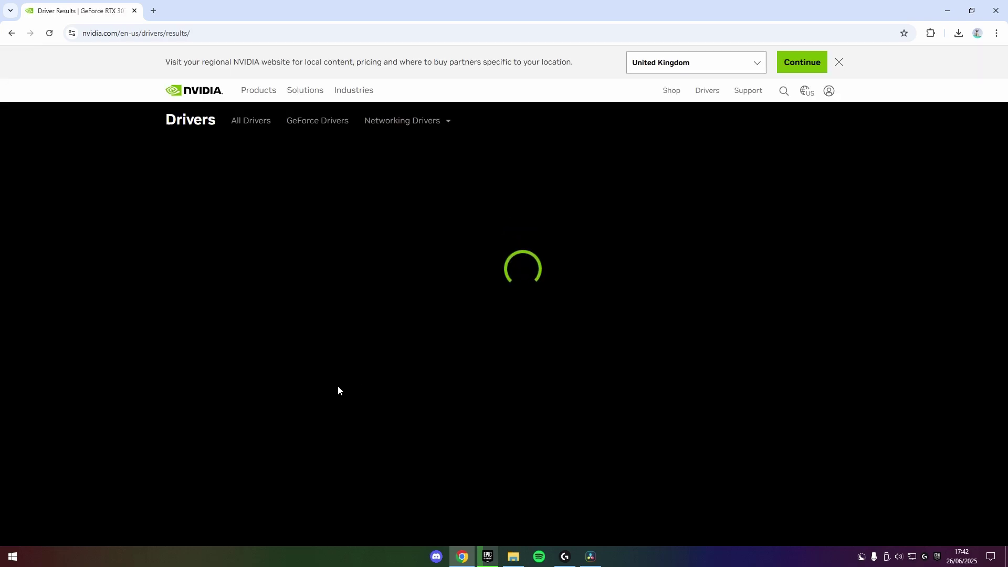
{"action": "scroll", "coordinate": [397, 341], "scroll_direction": "down", "scroll_amount": 2}
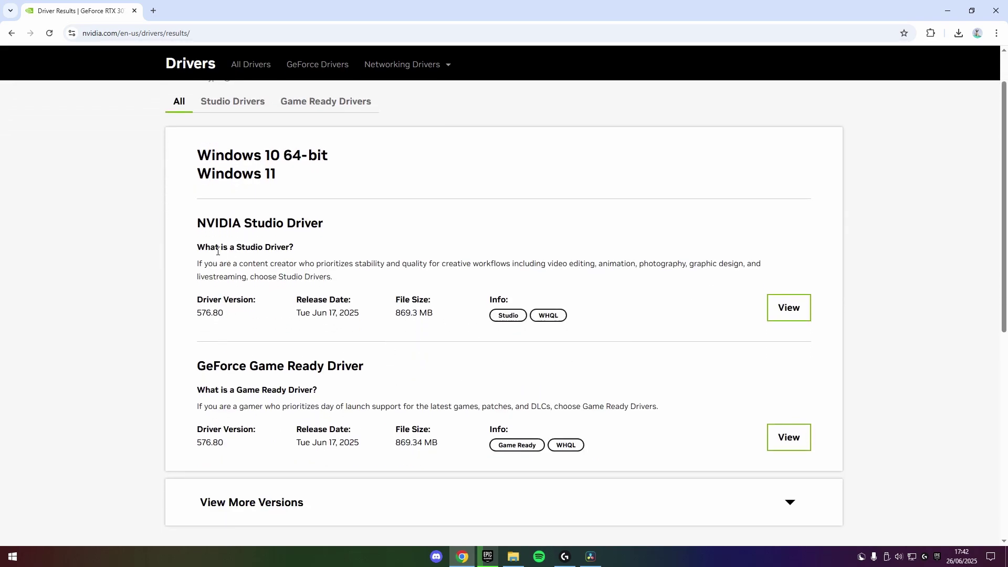
Compare the Studio and Game Ready driver entries and open the details page of the GeForce Game Ready Driver.
{"action": "left_click_drag", "start_coordinate": [198, 246], "coordinate": [301, 224]}
{"action": "left_click_drag", "start_coordinate": [365, 369], "coordinate": [193, 363]}
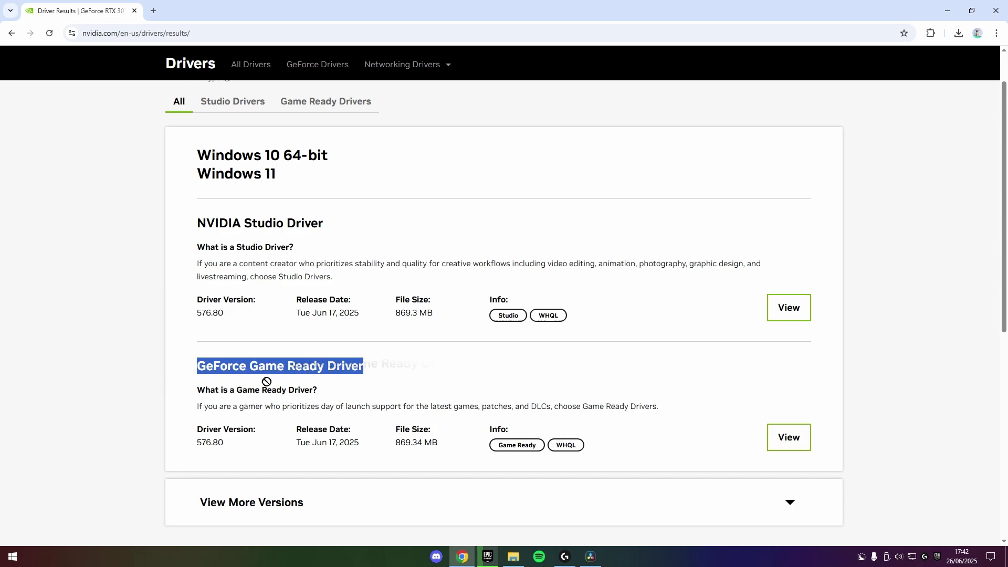
{"action": "left_click_drag", "start_coordinate": [266, 379], "coordinate": [654, 411]}
{"action": "left_click_drag", "start_coordinate": [763, 268], "coordinate": [313, 333]}
{"action": "left_click_drag", "start_coordinate": [213, 366], "coordinate": [183, 361]}
{"action": "triple_click", "coordinate": [344, 366]}
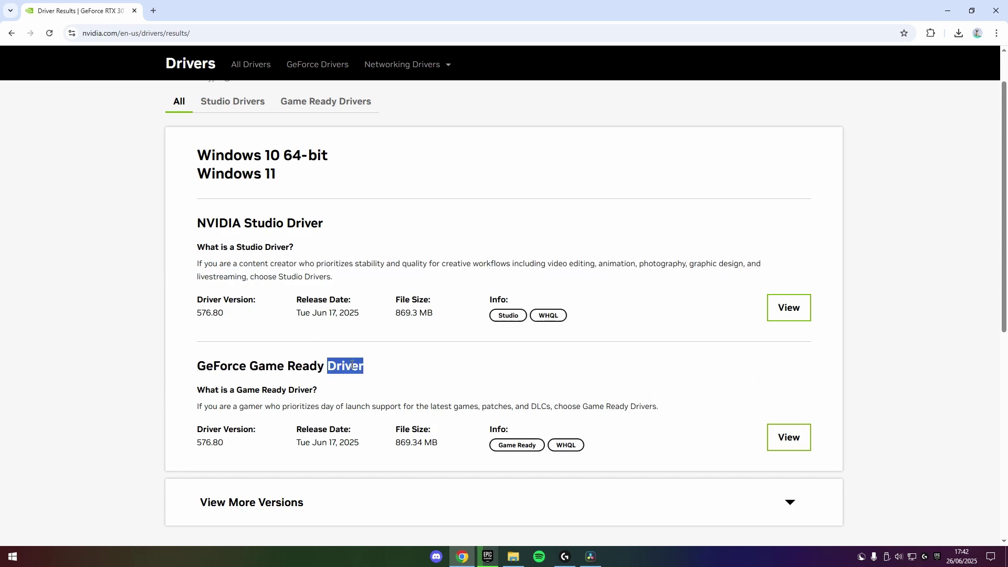
{"action": "left_click", "coordinate": [668, 407]}
{"action": "left_click", "coordinate": [782, 434]}
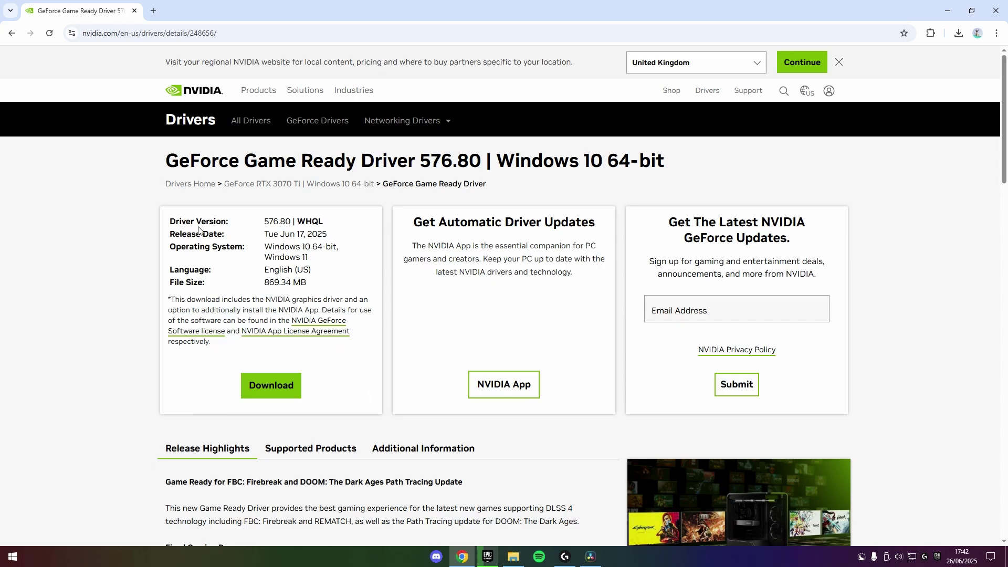
{"action": "left_click_drag", "start_coordinate": [198, 226], "coordinate": [278, 262]}
{"action": "left_click", "coordinate": [278, 262]}
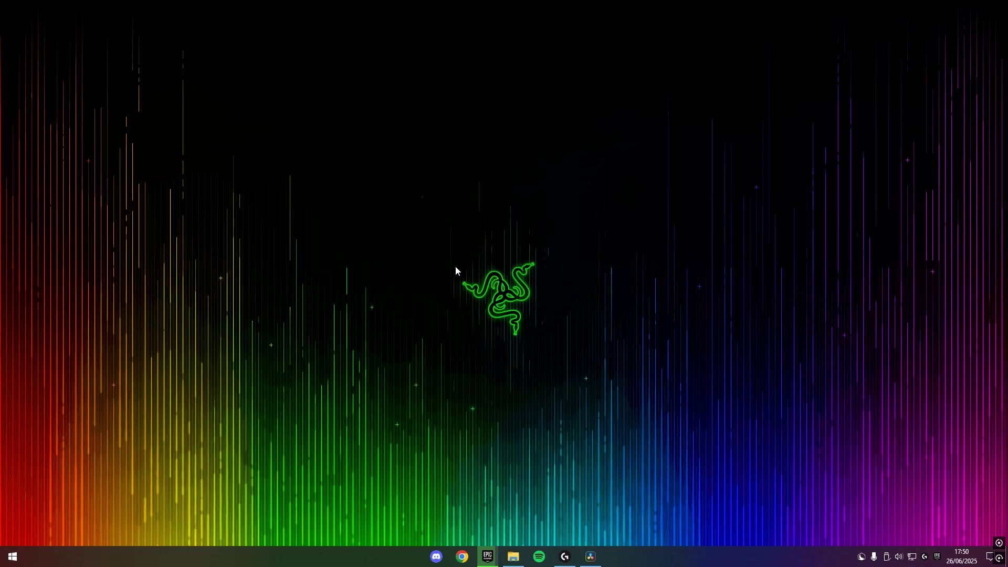
Open the NVIDIA Control Panel from the desktop and go to the Change Resolution settings.
{"action": "right_click", "coordinate": [432, 200]}
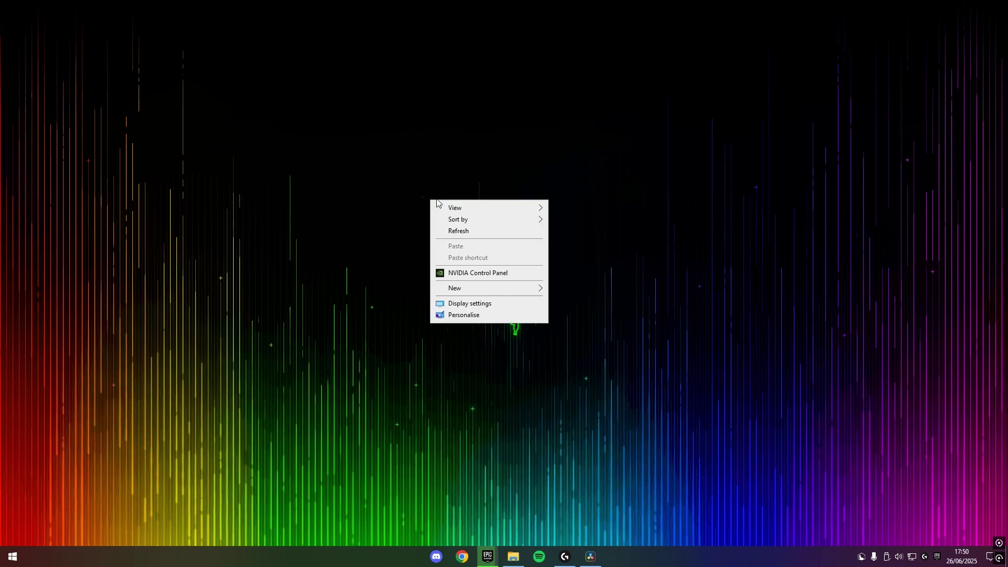
{"action": "left_click", "coordinate": [461, 275]}
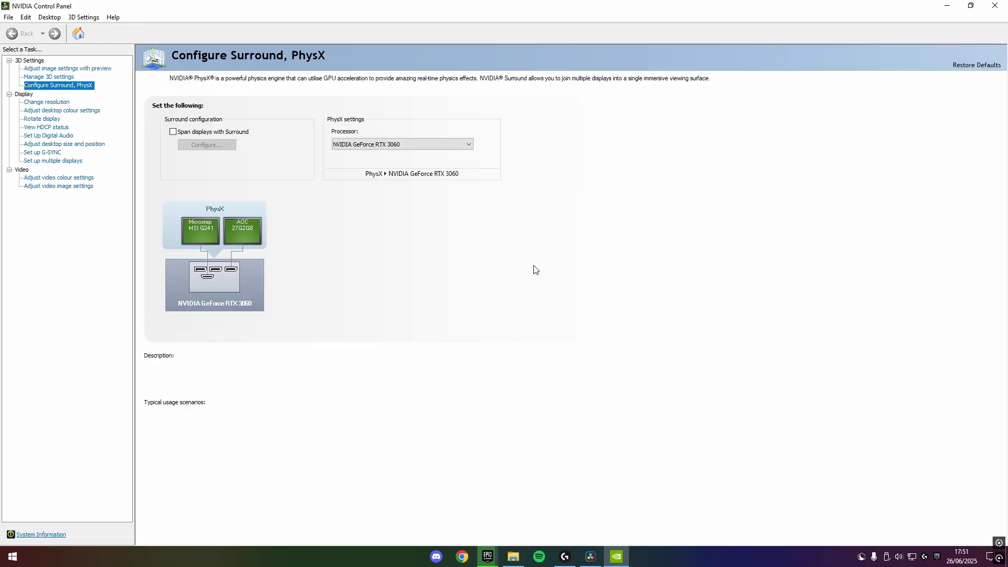
{"action": "left_click", "coordinate": [57, 103]}
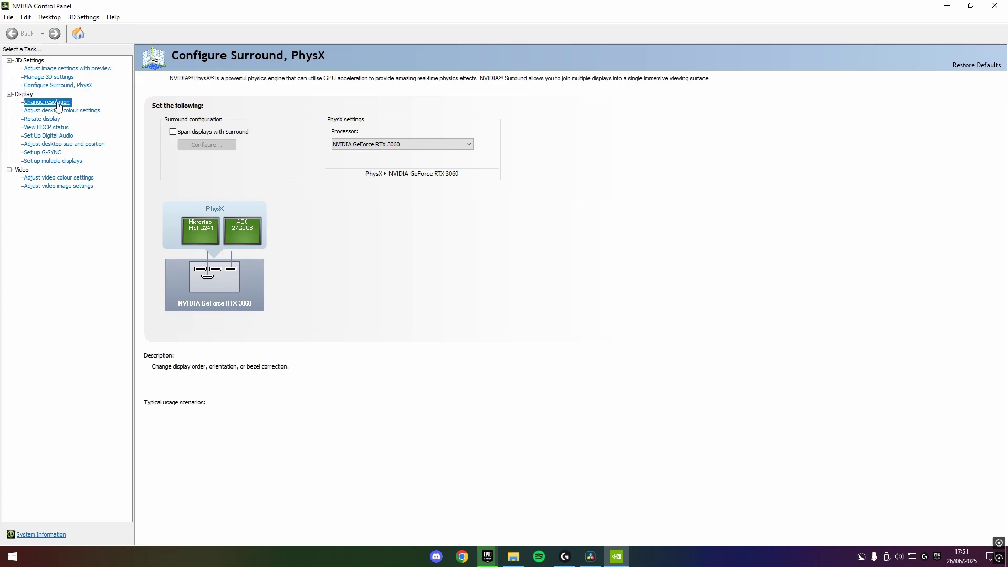
{"action": "scroll", "coordinate": [347, 263], "scroll_direction": "down", "scroll_amount": 1}
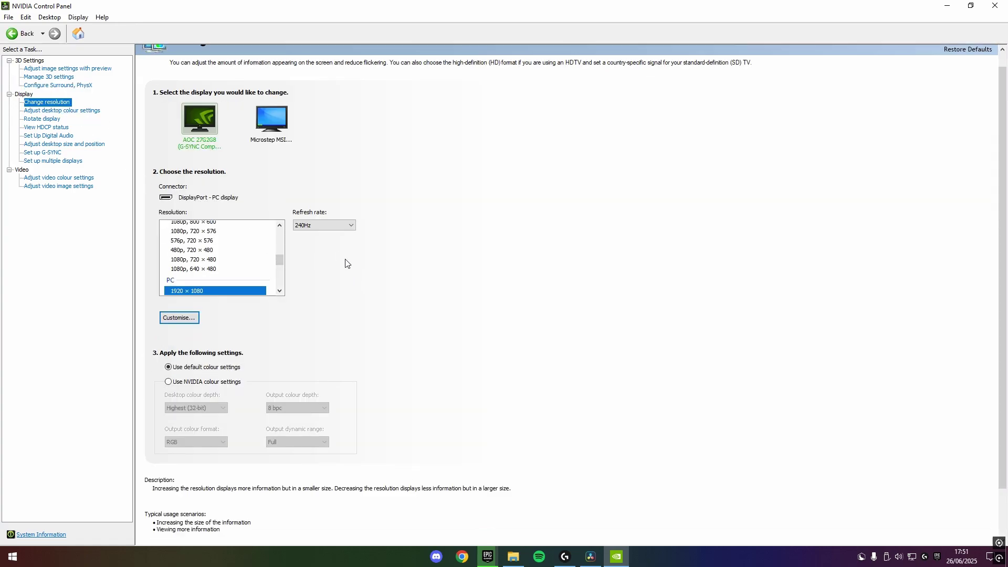
Set the AOC 27G2G8 display's refresh rate to 240Hz at 1920 × 1080.
{"action": "left_click", "coordinate": [322, 229]}
{"action": "left_click", "coordinate": [334, 225]}
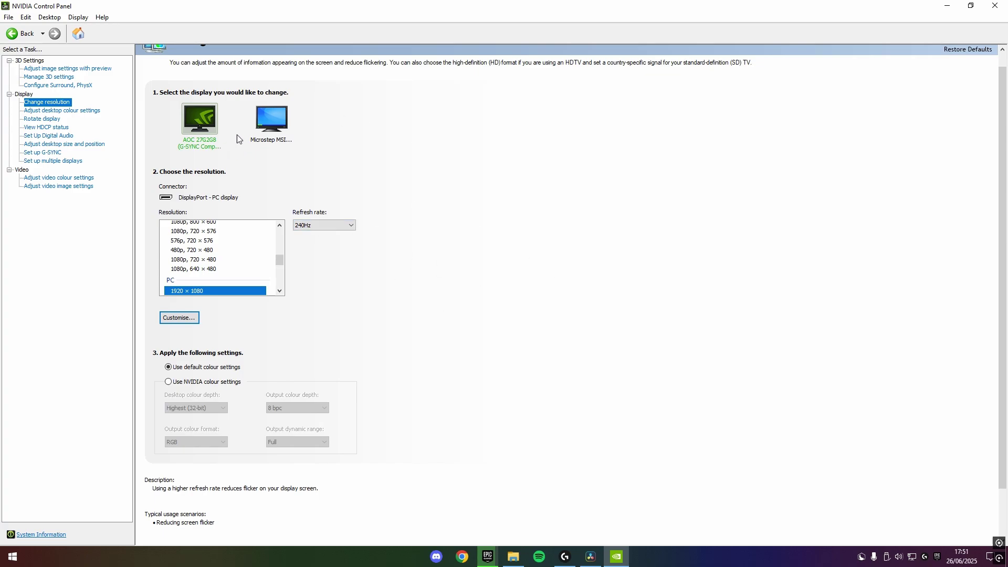
{"action": "left_click", "coordinate": [271, 146]}
{"action": "left_click", "coordinate": [217, 132]}
{"action": "left_click", "coordinate": [315, 229]}
{"action": "left_click", "coordinate": [316, 235]}
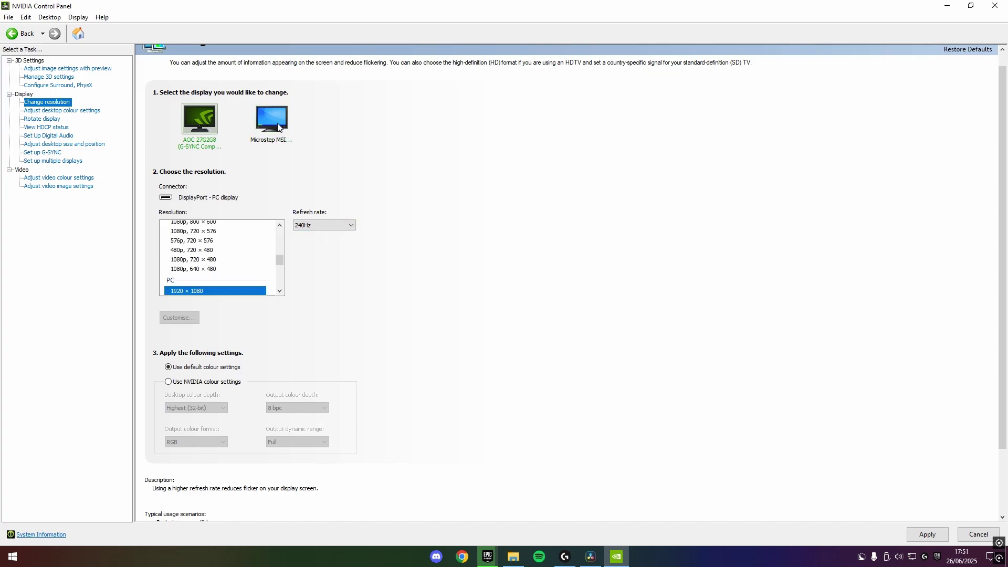
Select 144Hz for the Microstep MSI display and choose 240Hz again for the AOC display.
{"action": "left_click", "coordinate": [324, 228]}
{"action": "left_click", "coordinate": [287, 166]}
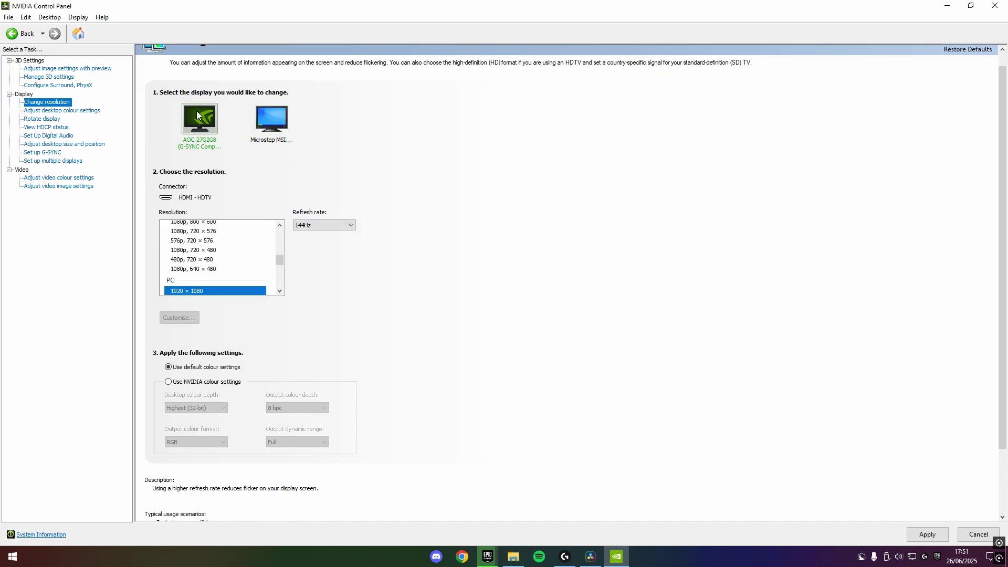
{"action": "left_click", "coordinate": [323, 226]}
{"action": "left_click", "coordinate": [322, 234]}
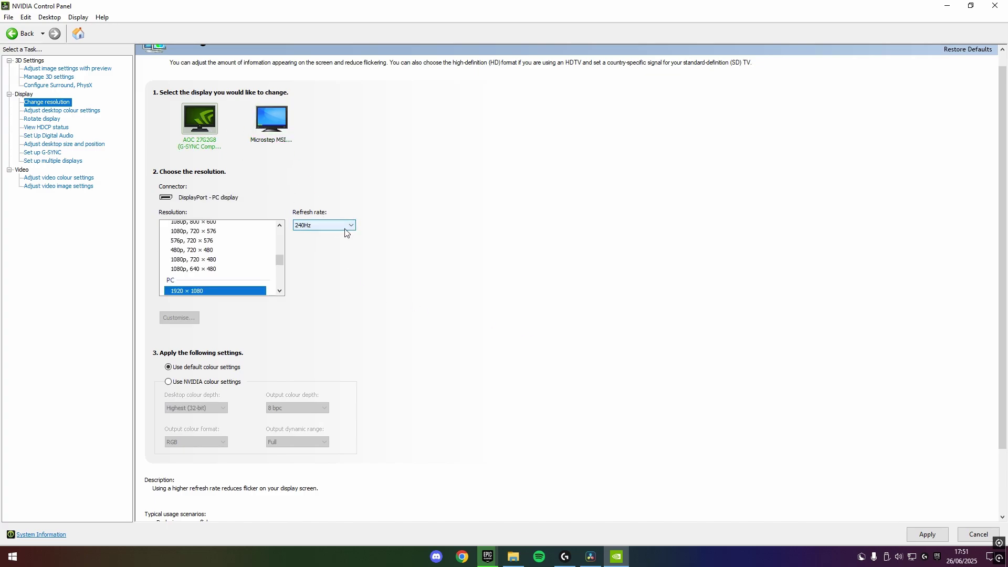
{"action": "scroll", "coordinate": [473, 350], "scroll_direction": "up", "scroll_amount": 1}
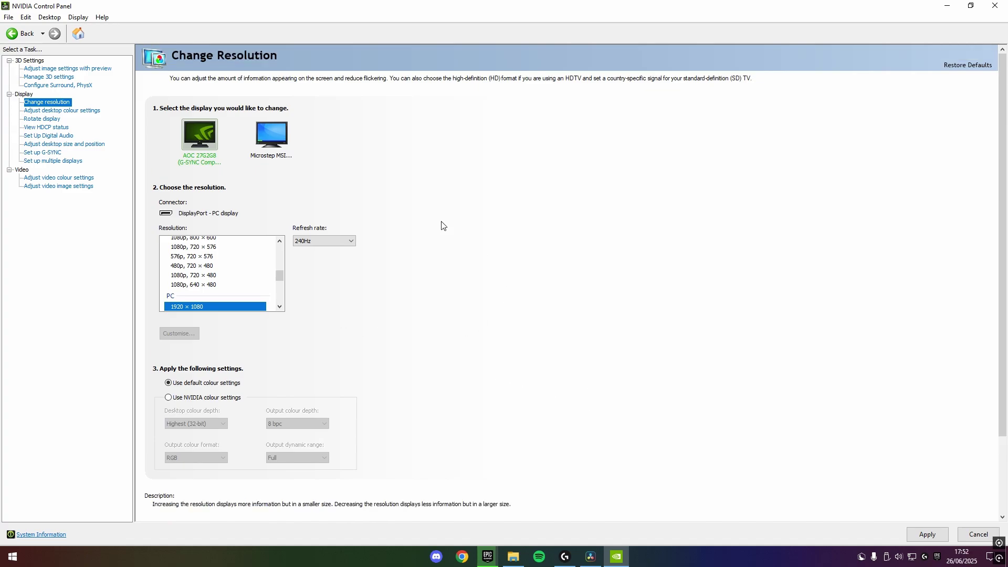
Open the advanced 3D settings from the image settings preview and look through the global settings list.
{"action": "left_click", "coordinate": [31, 70]}
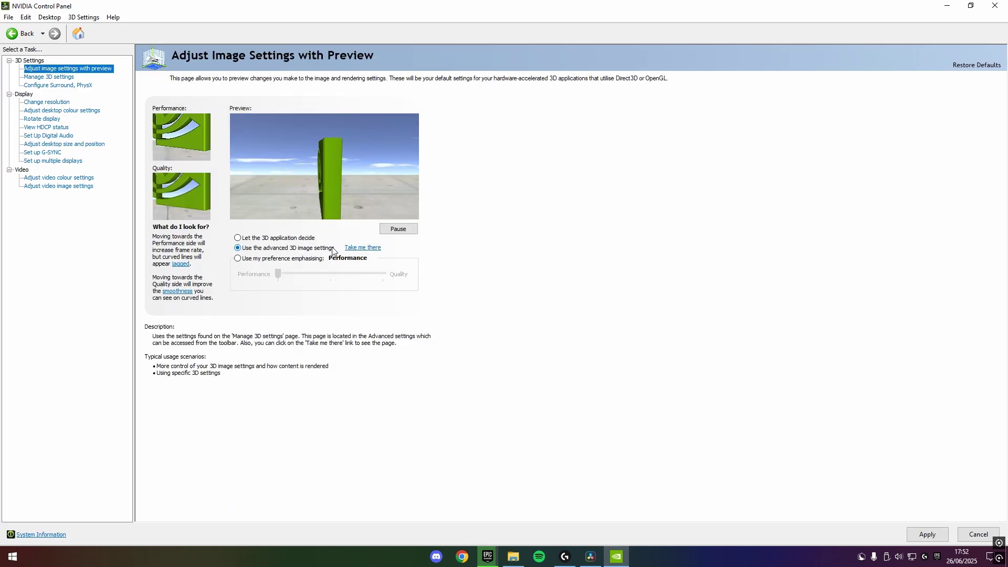
{"action": "left_click", "coordinate": [357, 250]}
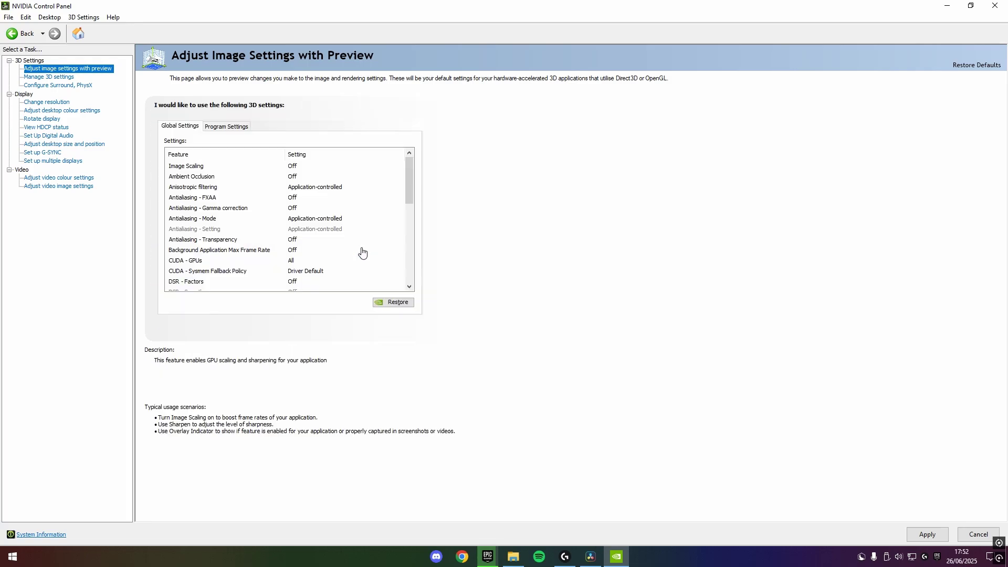
{"action": "scroll", "coordinate": [283, 212], "scroll_direction": "down", "scroll_amount": 1}
{"action": "scroll", "coordinate": [284, 212], "scroll_direction": "down", "scroll_amount": 7}
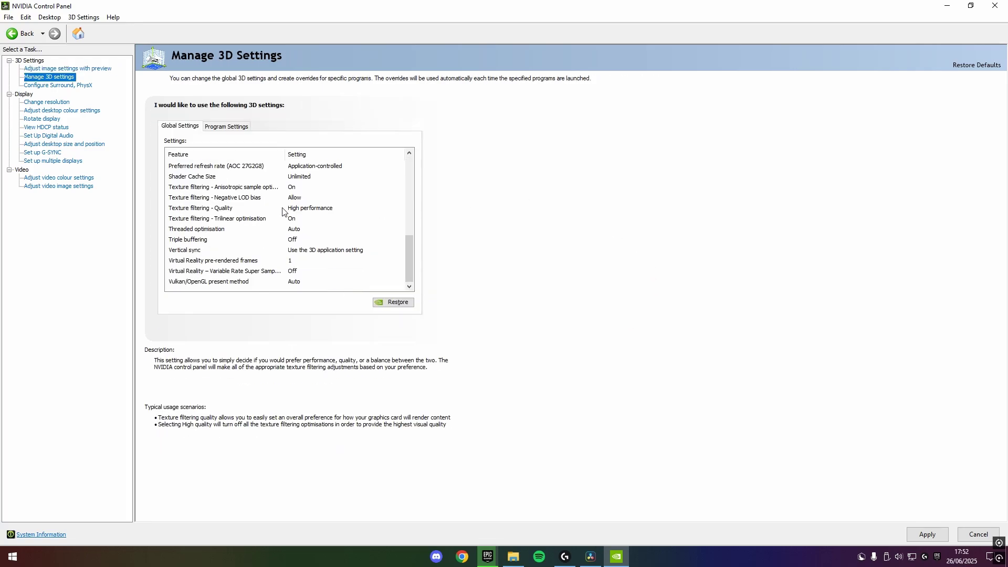
{"action": "scroll", "coordinate": [286, 210], "scroll_direction": "up", "scroll_amount": 8}
{"action": "left_click_drag", "start_coordinate": [415, 186], "coordinate": [423, 154]}
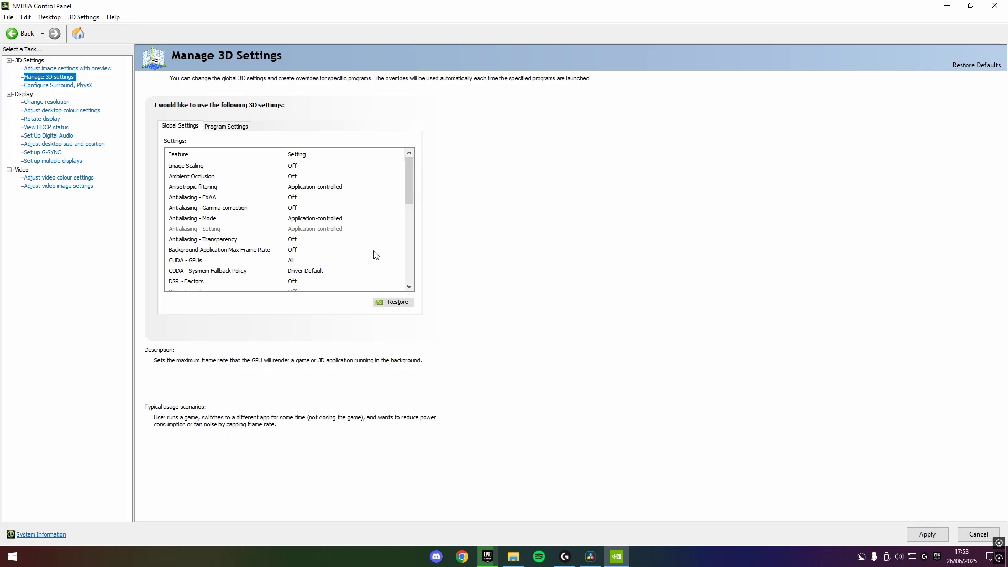
Choose an option for Low Latency Mode in the global 3D settings and return to the start of the list.
{"action": "scroll", "coordinate": [346, 239], "scroll_direction": "down", "scroll_amount": 2}
{"action": "left_click", "coordinate": [346, 240]}
{"action": "scroll", "coordinate": [347, 236], "scroll_direction": "down", "scroll_amount": 1}
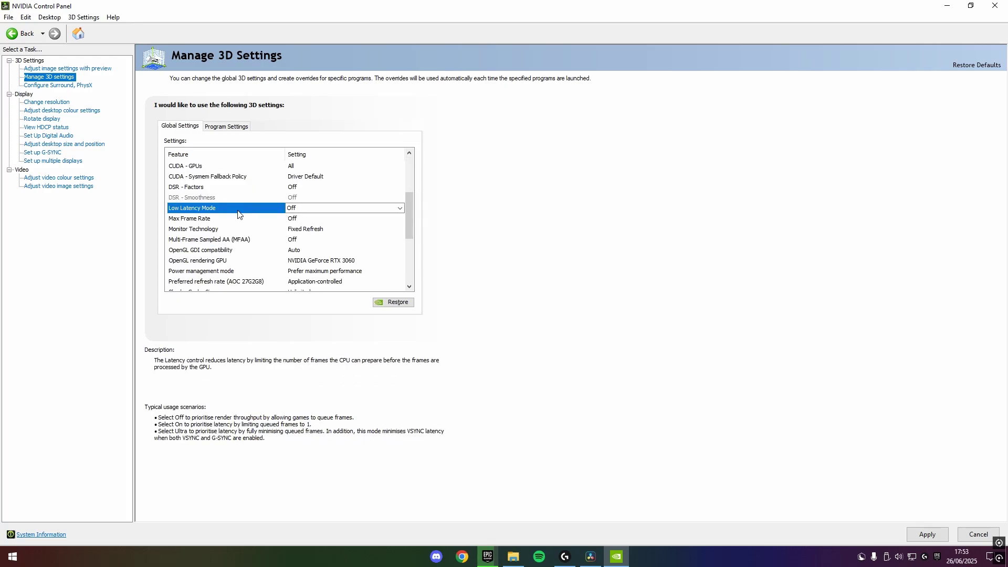
{"action": "left_click", "coordinate": [301, 208]}
{"action": "left_click", "coordinate": [300, 228]}
{"action": "scroll", "coordinate": [301, 222], "scroll_direction": "up", "scroll_amount": 3}
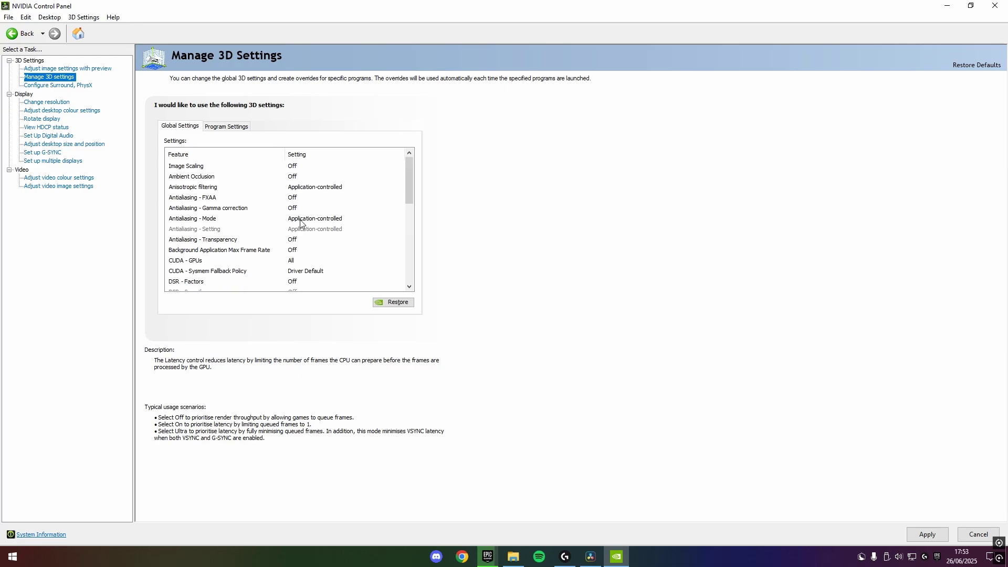
Check the available options for Low Latency Mode in the global 3D settings and close the list without choosing another.
{"action": "scroll", "coordinate": [297, 215], "scroll_direction": "down", "scroll_amount": 4}
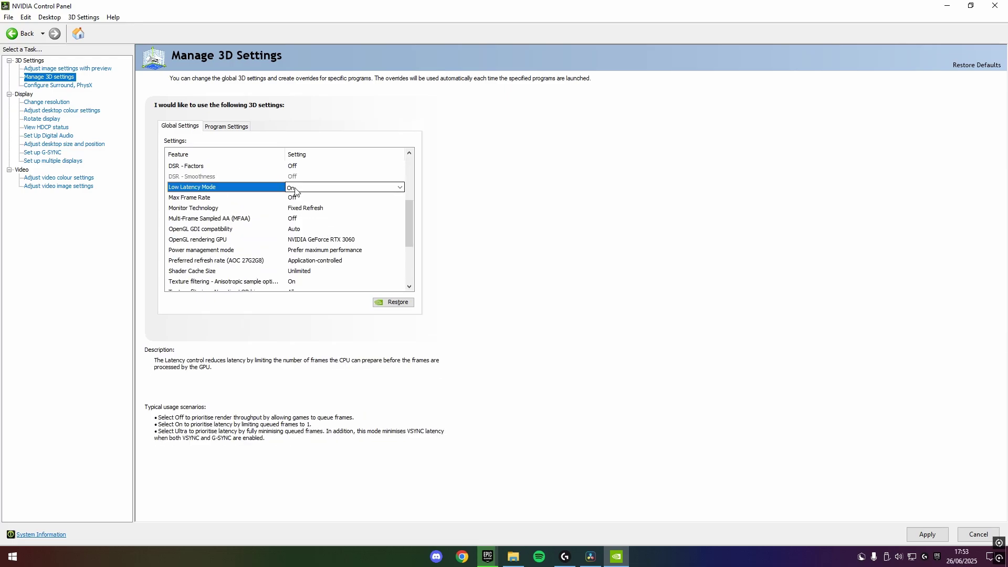
{"action": "left_click", "coordinate": [303, 188]}
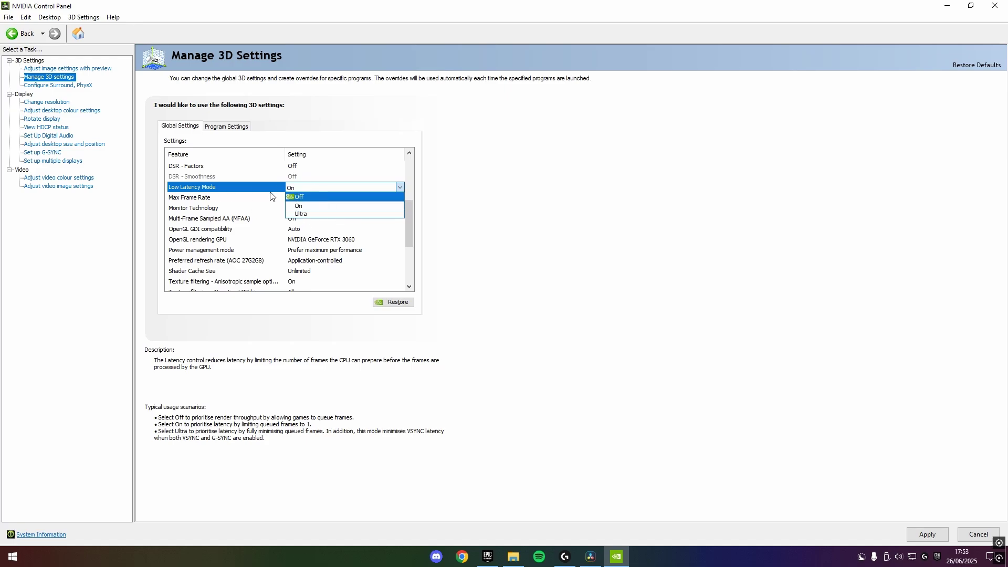
{"action": "left_click", "coordinate": [264, 188]}
{"action": "scroll", "coordinate": [265, 194], "scroll_direction": "down", "scroll_amount": 1}
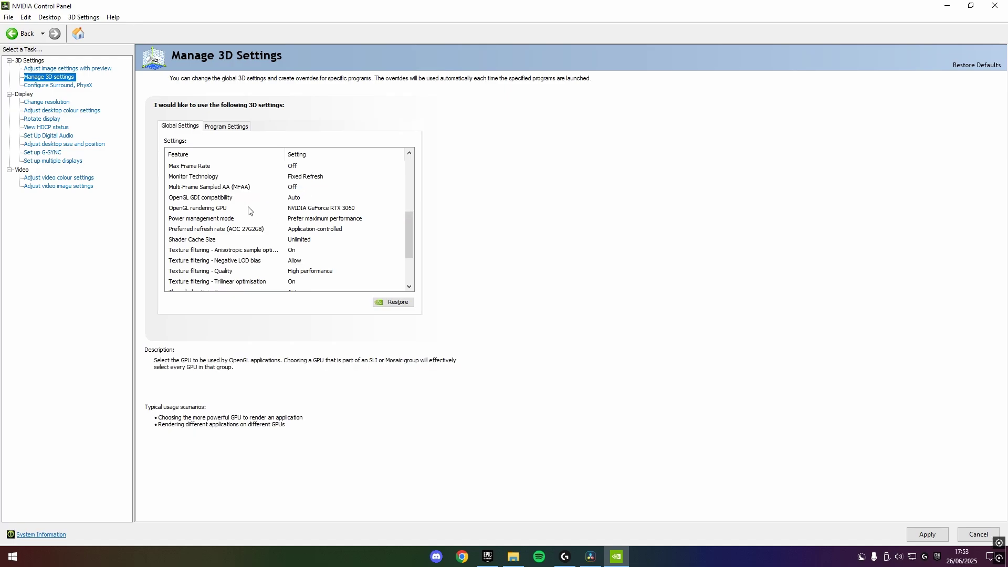
Check the available GPUs for OpenGL rendering, close the list and select the Power management mode setting for review.
{"action": "left_click", "coordinate": [314, 208]}
{"action": "left_click", "coordinate": [314, 208]}
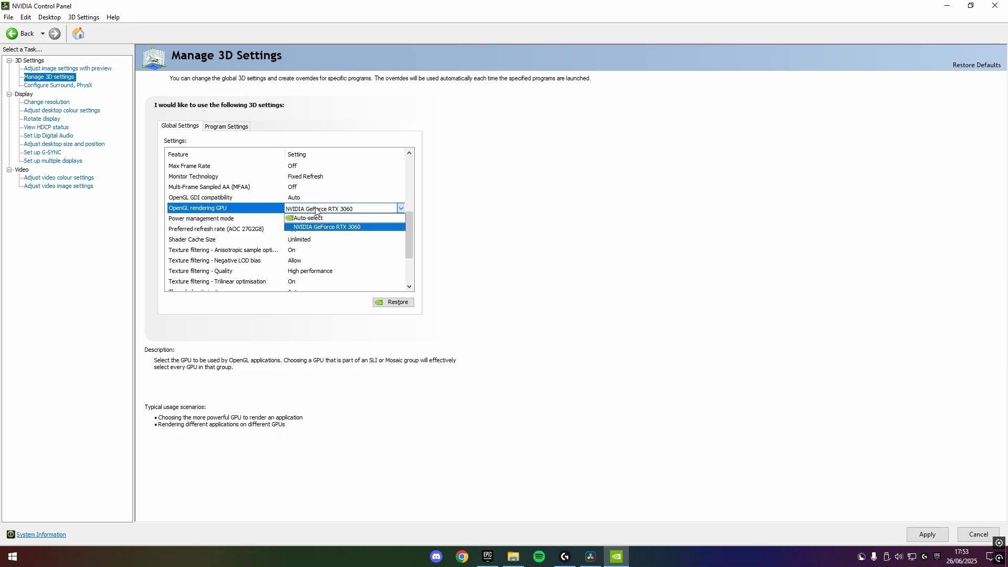
{"action": "left_click", "coordinate": [317, 212]}
{"action": "left_click", "coordinate": [285, 217]}
{"action": "scroll", "coordinate": [186, 192], "scroll_direction": "down", "scroll_amount": 1}
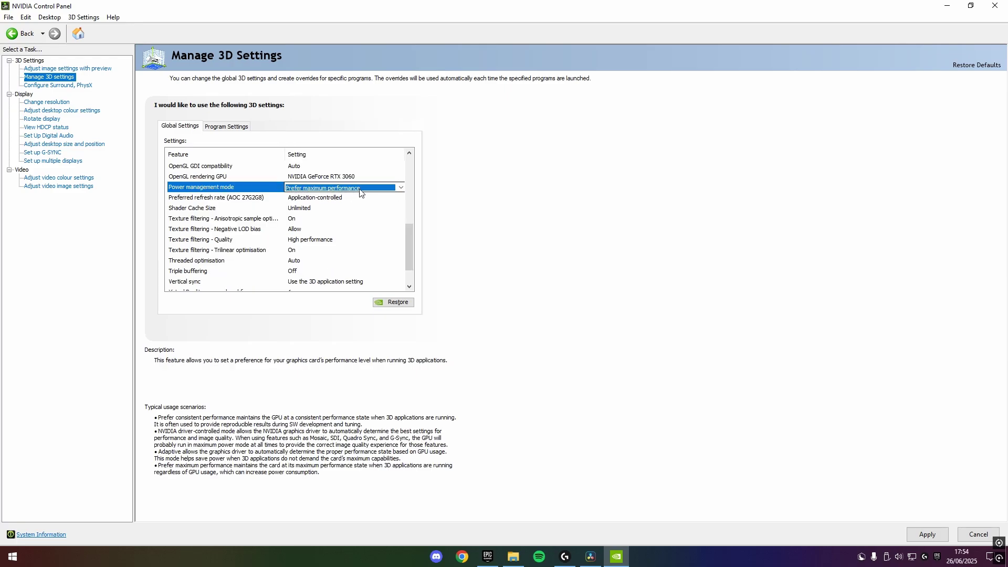
Review the Texture filtering - Quality setting and look over the whole global 3D settings list from start to end.
{"action": "left_click", "coordinate": [195, 241]}
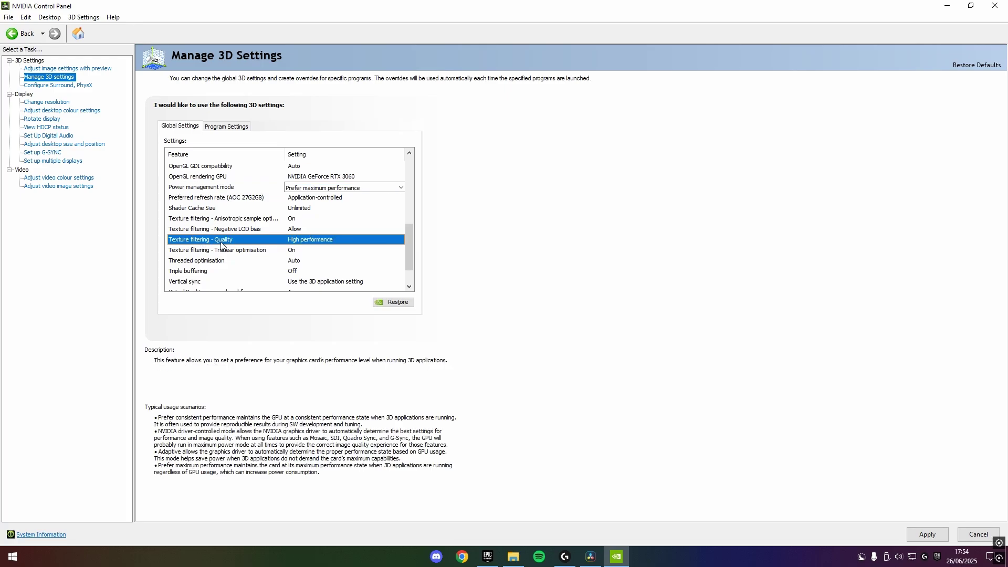
{"action": "left_click", "coordinate": [313, 241]}
{"action": "scroll", "coordinate": [315, 245], "scroll_direction": "down", "scroll_amount": 1}
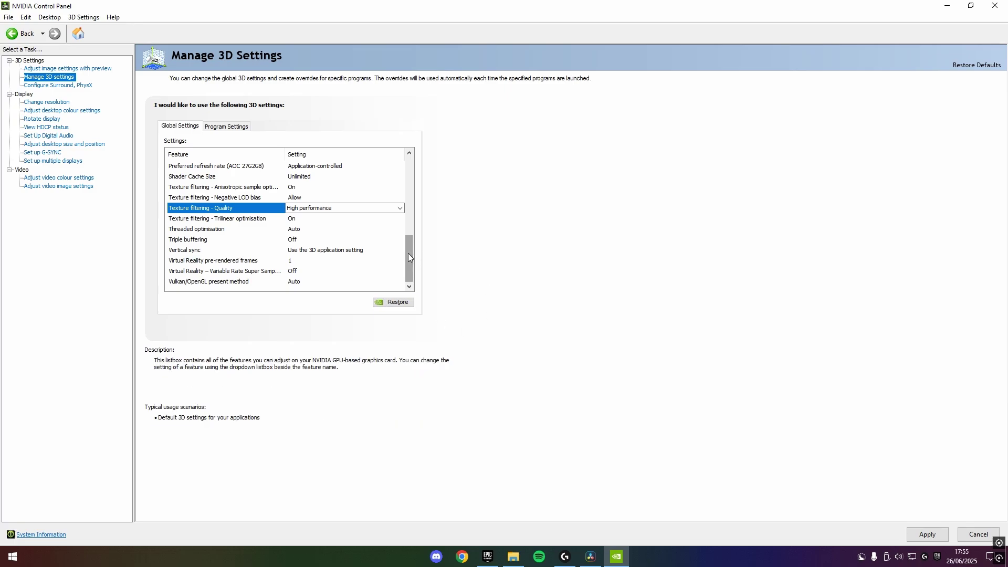
{"action": "left_click_drag", "start_coordinate": [408, 253], "coordinate": [382, 126]}
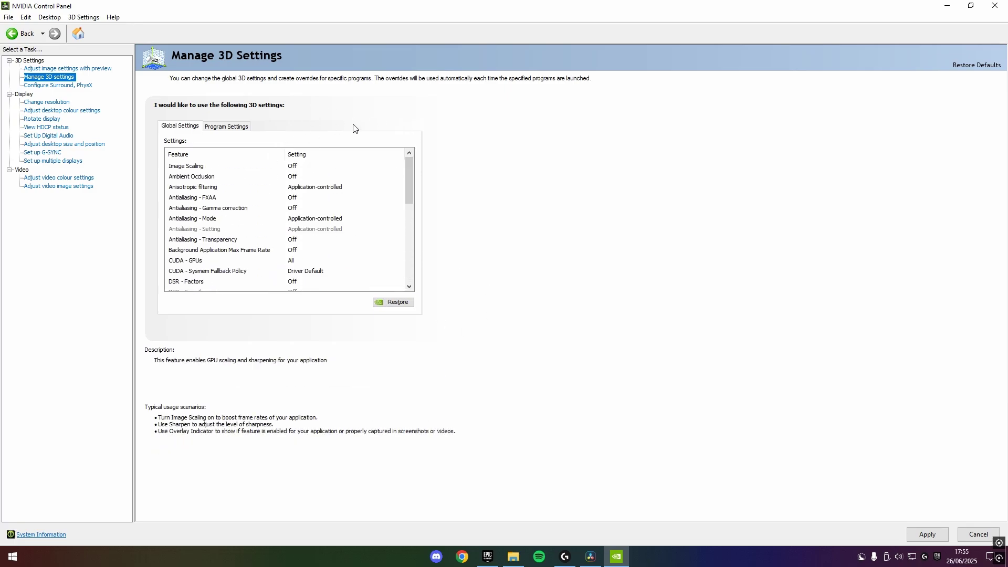
{"action": "left_click_drag", "start_coordinate": [407, 171], "coordinate": [415, 253]}
{"action": "left_click_drag", "start_coordinate": [463, 279], "coordinate": [466, 280]}
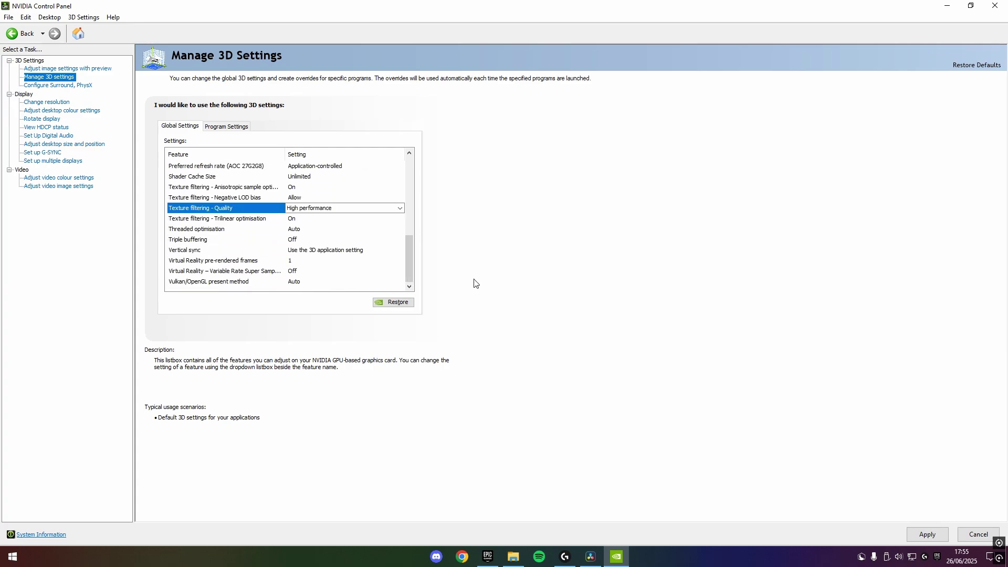